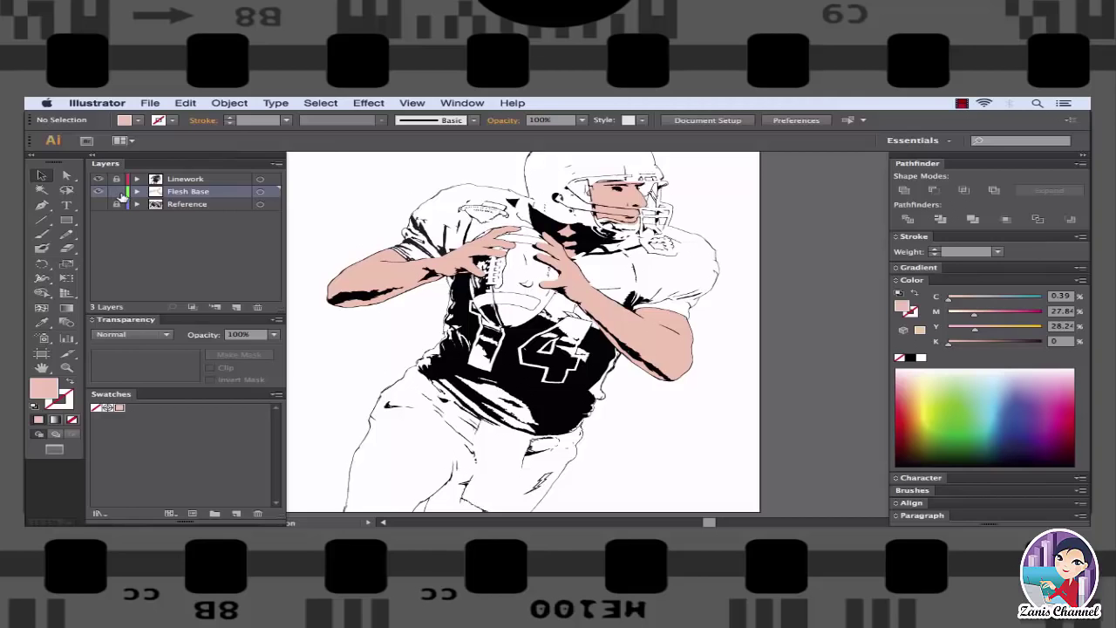
- Add a new layer named Medium Contours and hide the Flesh Base layer
click(237, 308)
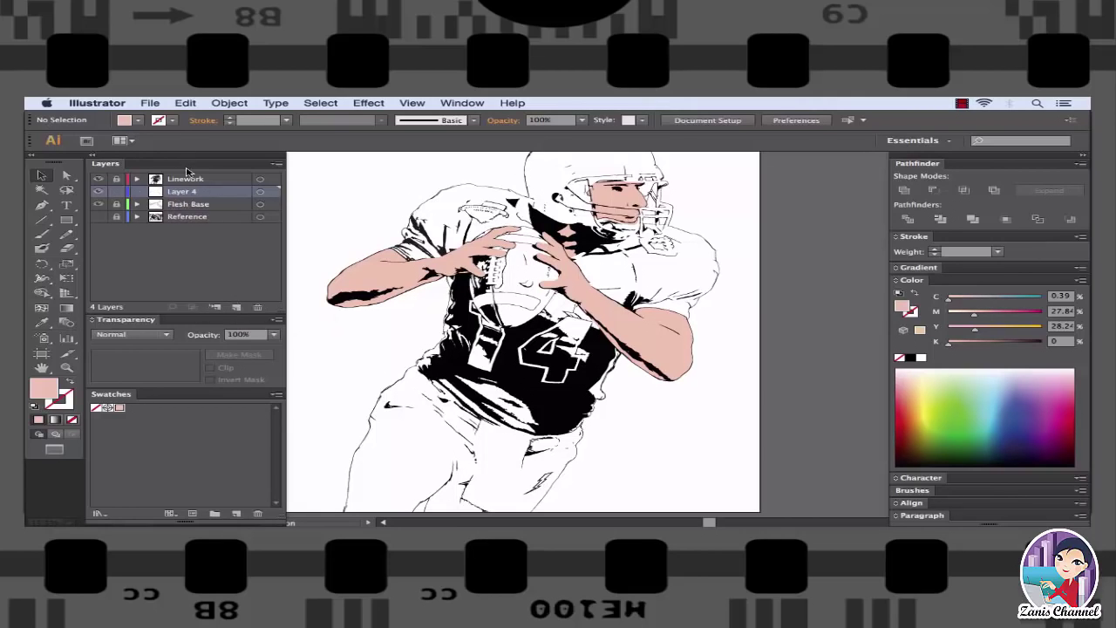
double_click(185, 192)
text(M)
text(trast)
key(Return)
click(98, 204)
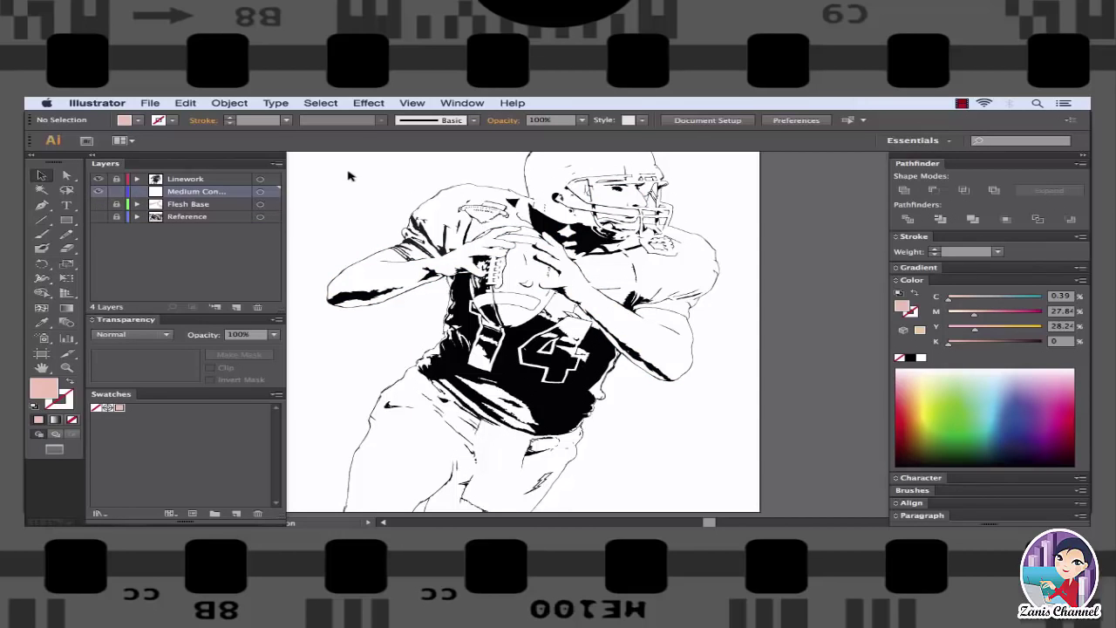
- Show the Reference photo layer and zoom in on the face and facemask
click(99, 216)
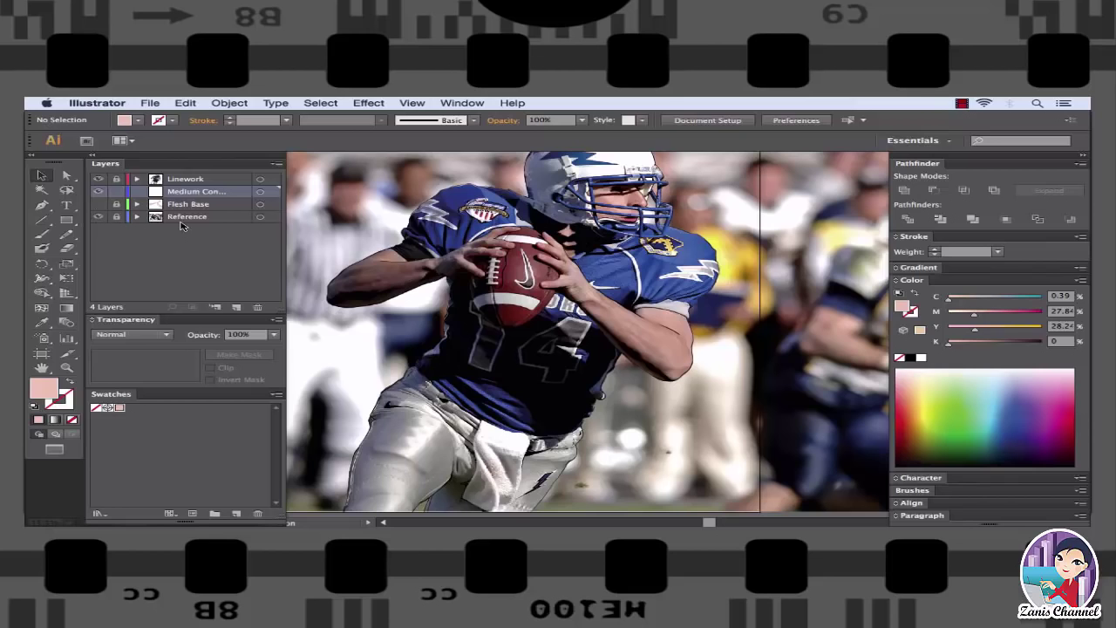
key(ctrl+plus)
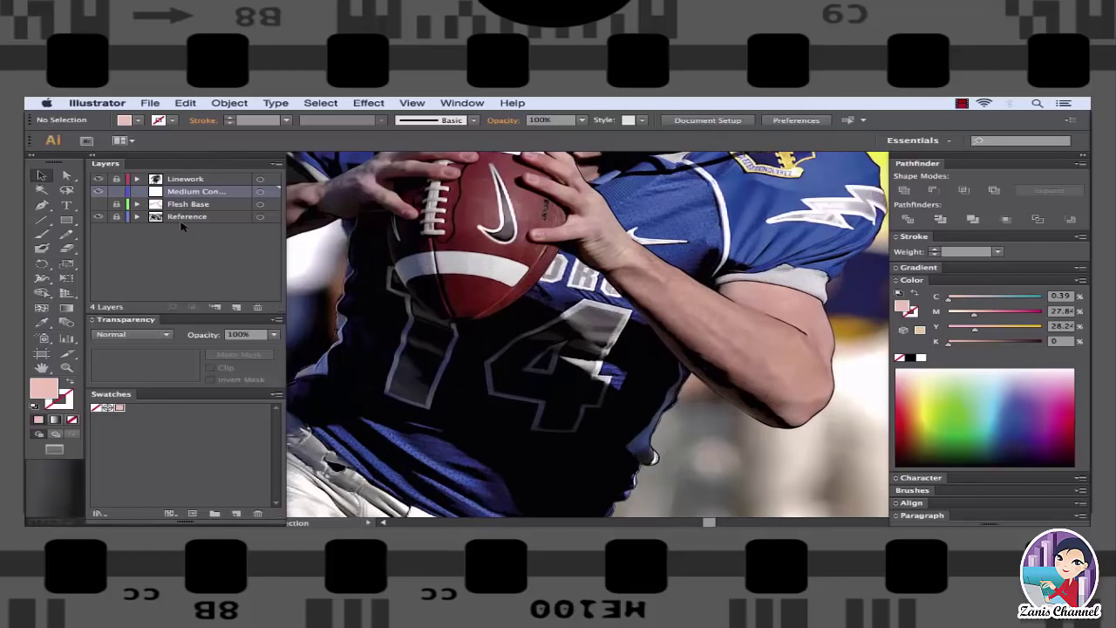
scroll(537, 261, up, 2)
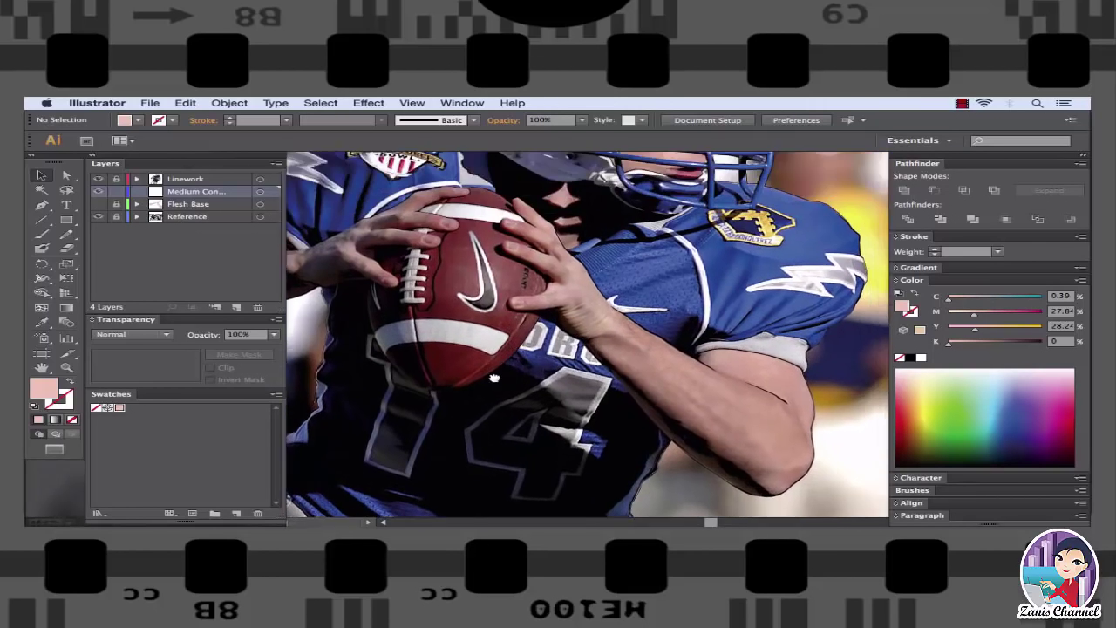
scroll(540, 314, up, 3)
scroll(541, 321, up, 3)
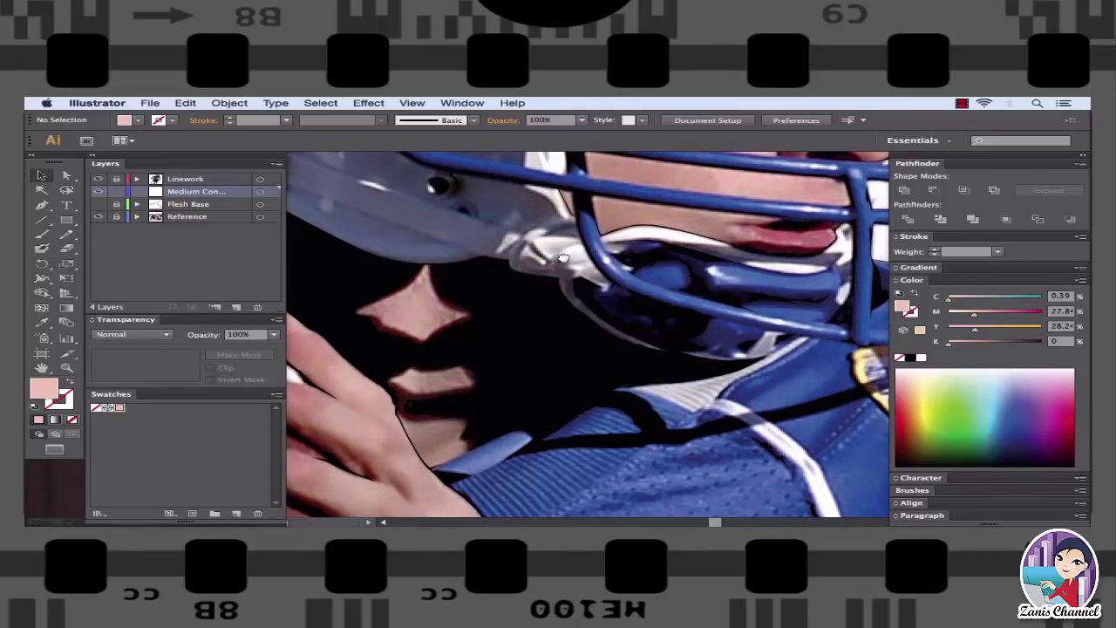
drag(418, 383, 436, 430)
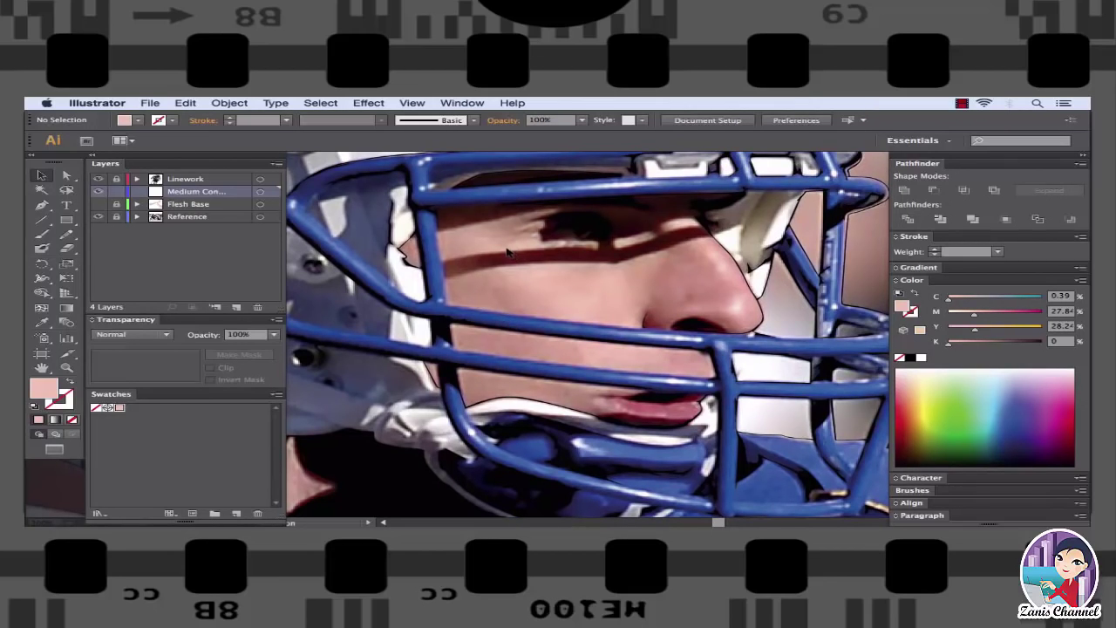
- Toggle Flesh Base on and off to compare it with the photo, leaving it hidden
click(98, 204)
click(98, 204)
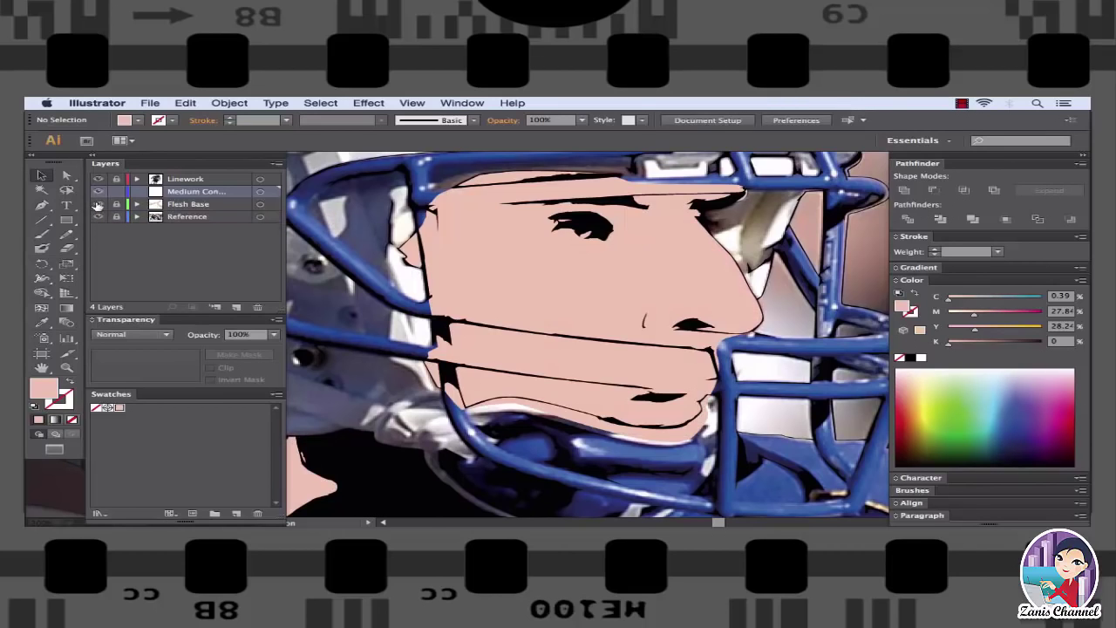
click(98, 204)
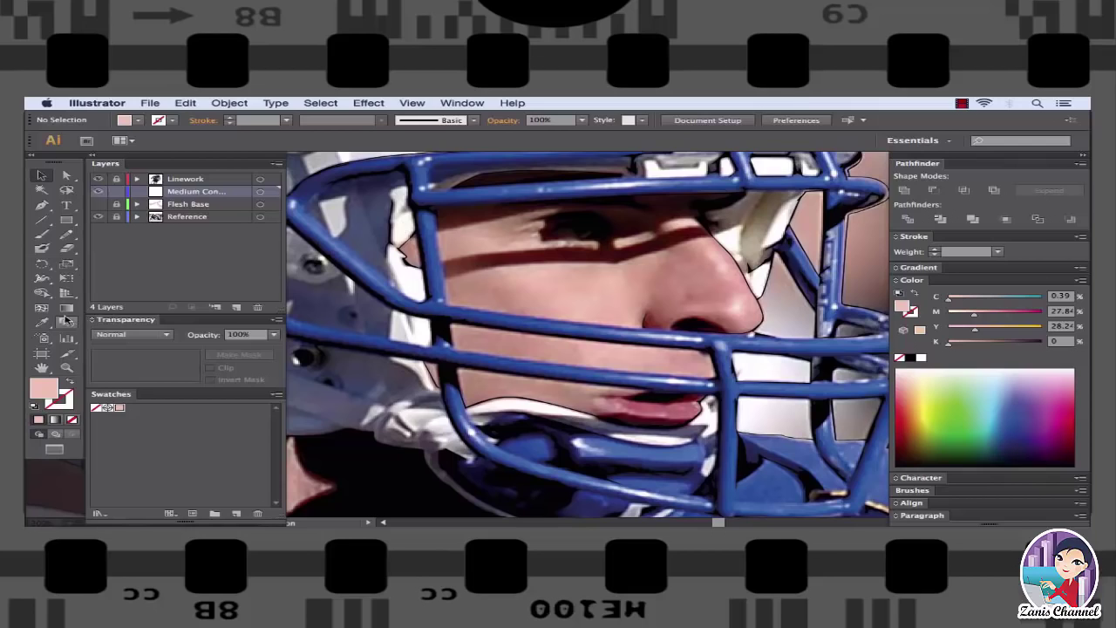
- Sample the darker shaded skin tone from the face with the Eyedropper
click(41, 322)
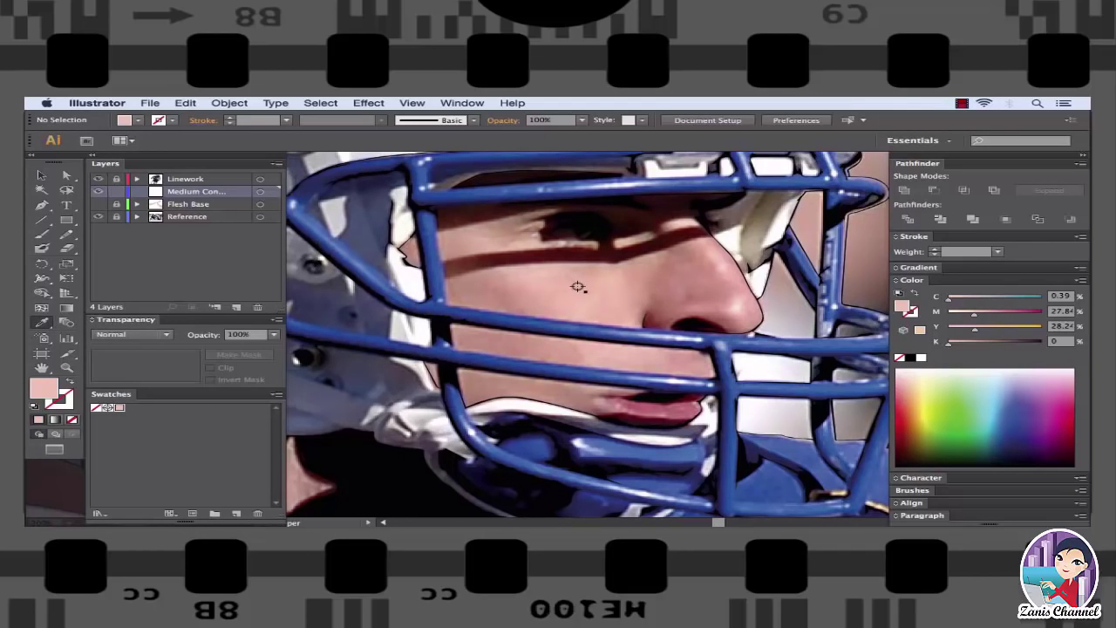
click(578, 287)
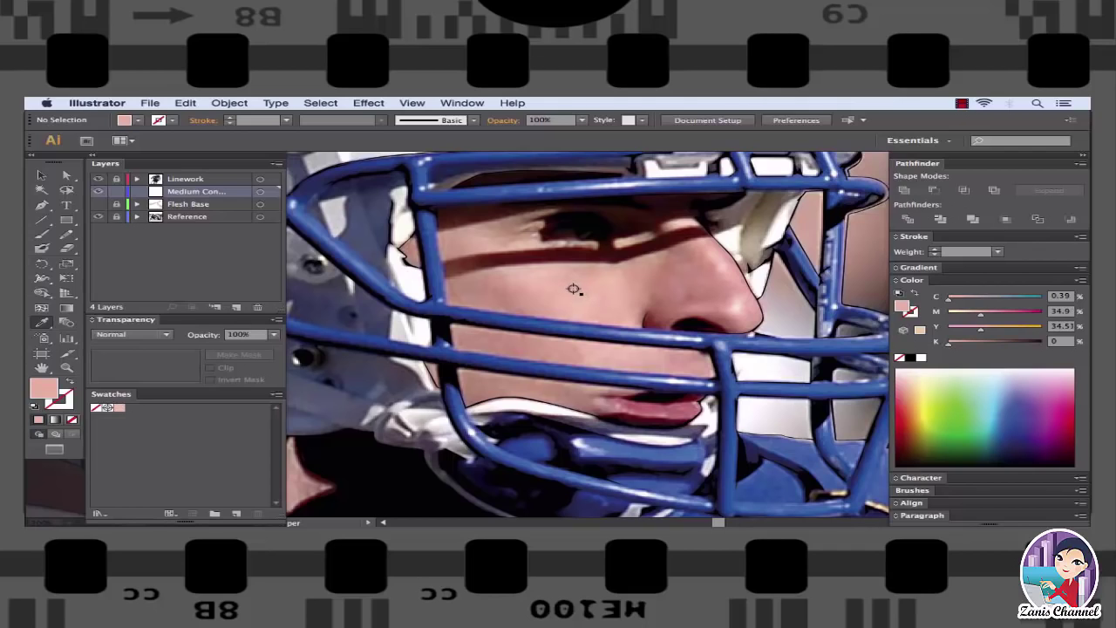
click(576, 290)
click(576, 291)
- Save the sampled pink tone as a swatch named Medium Contours
drag(45, 387, 137, 414)
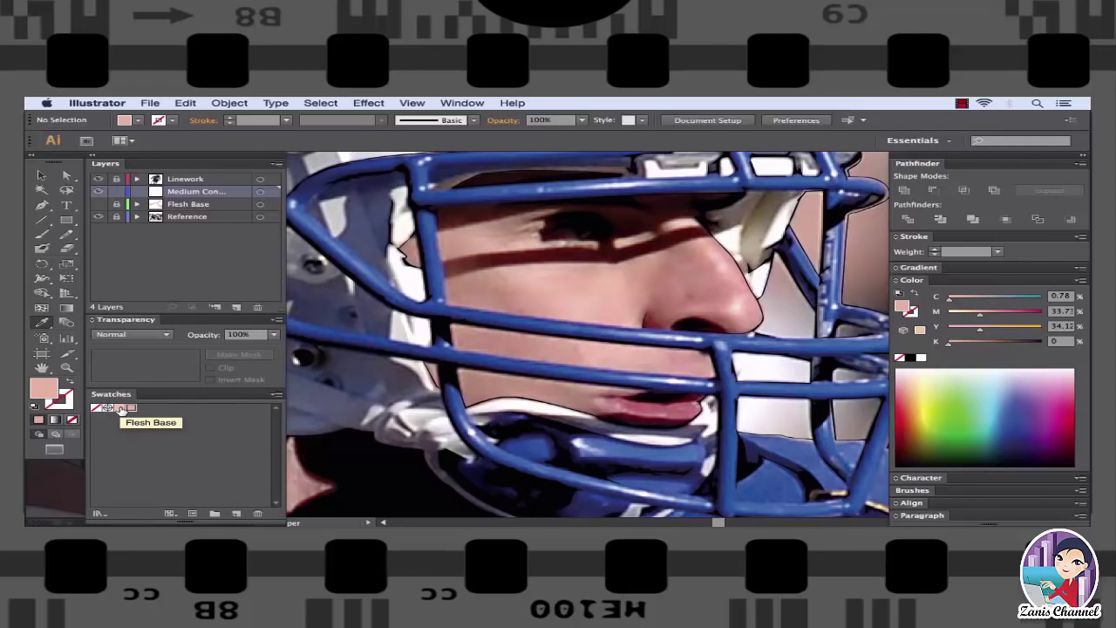
double_click(131, 409)
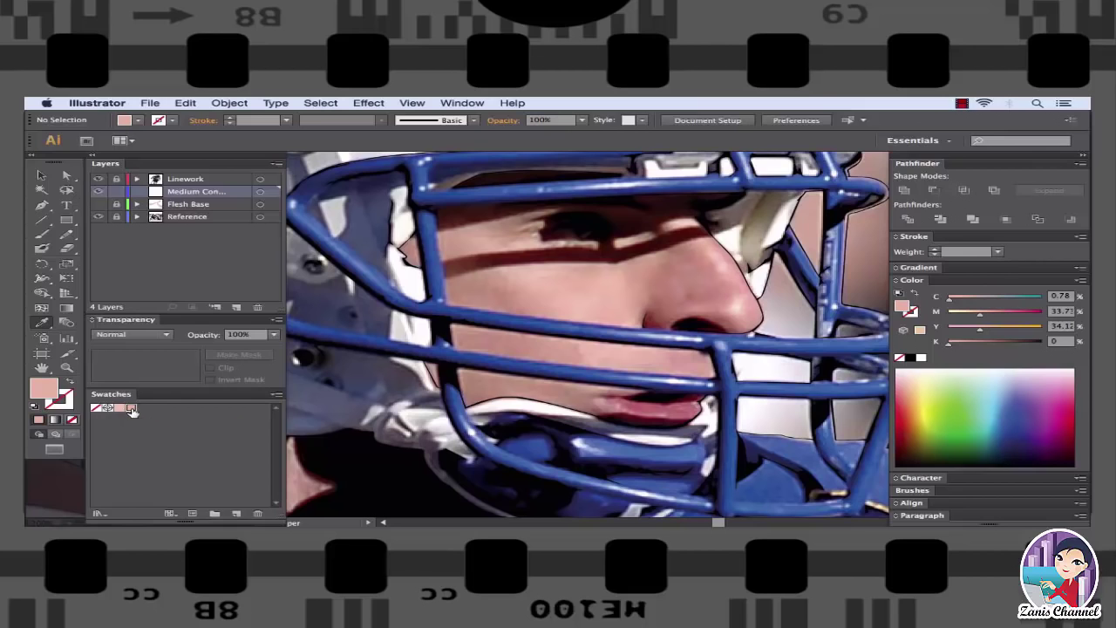
drag(398, 164, 615, 225)
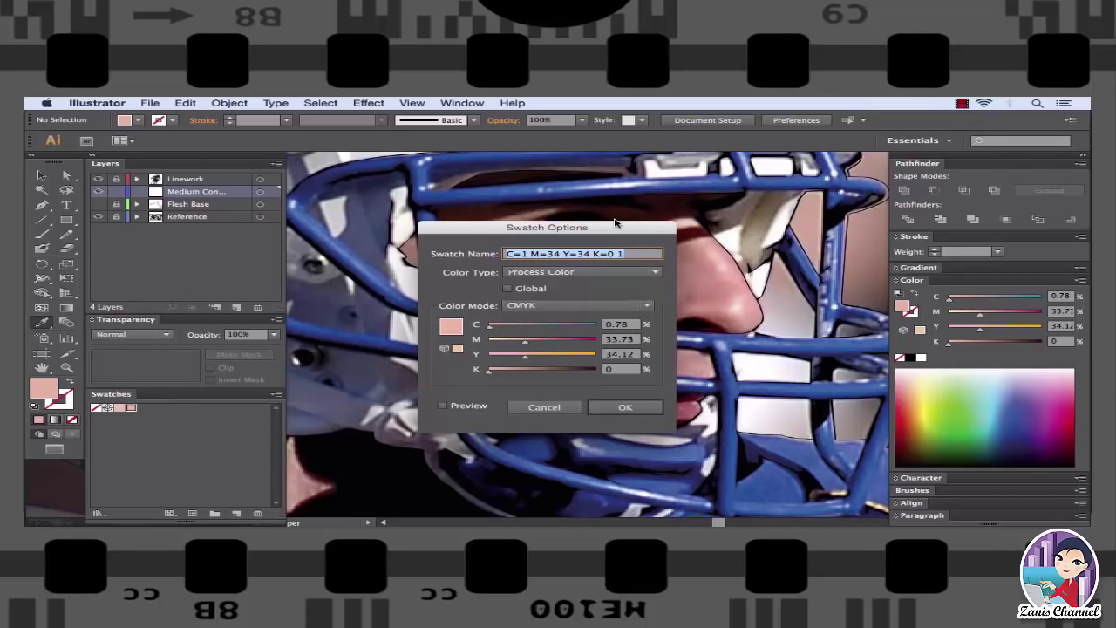
text(Medium Contours)
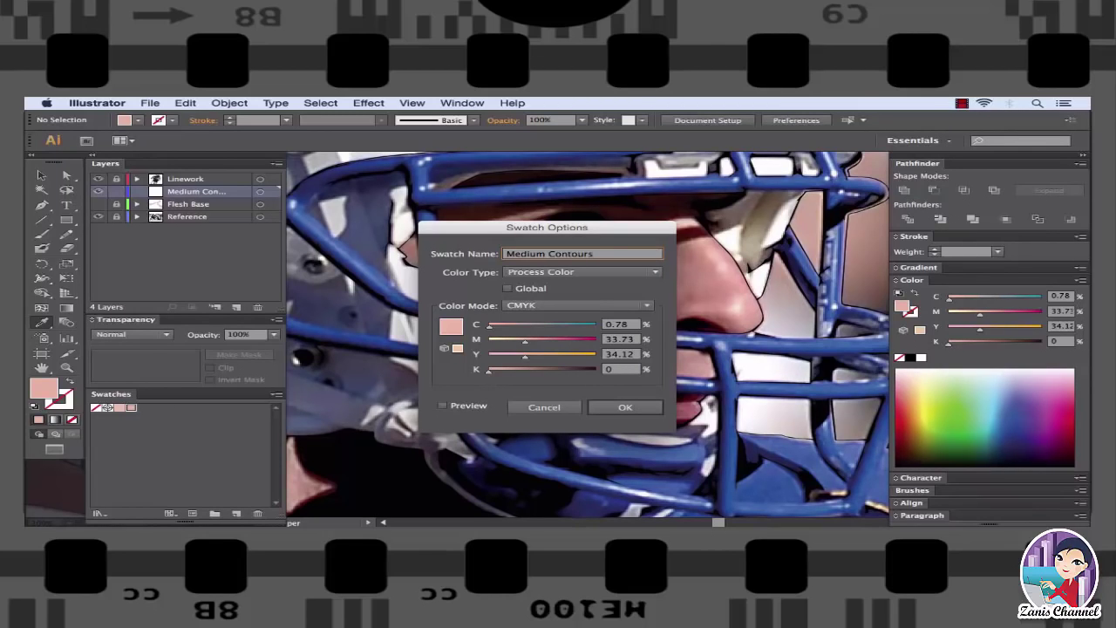
key(Return)
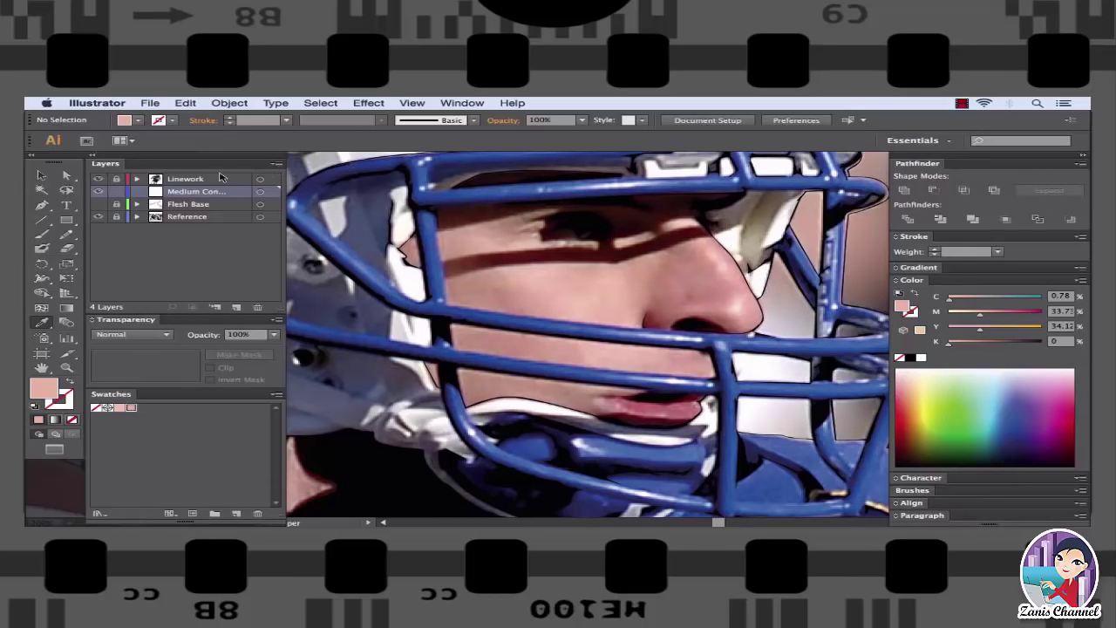
- With the Pen tool selected, zoom in close on the eye and cheek
click(43, 206)
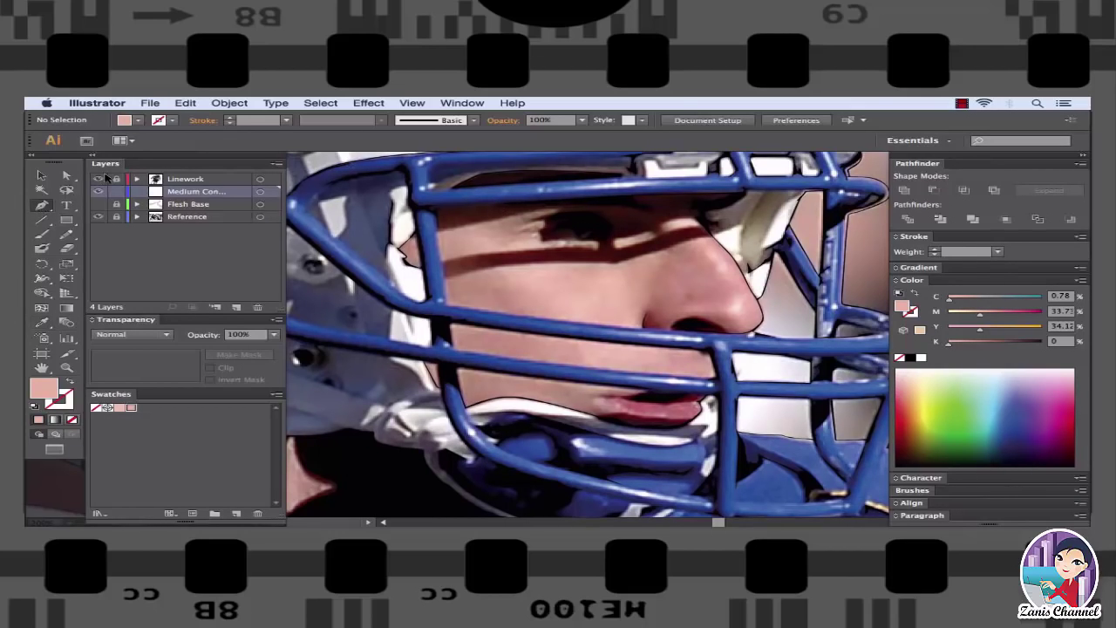
key(ctrl+plus)
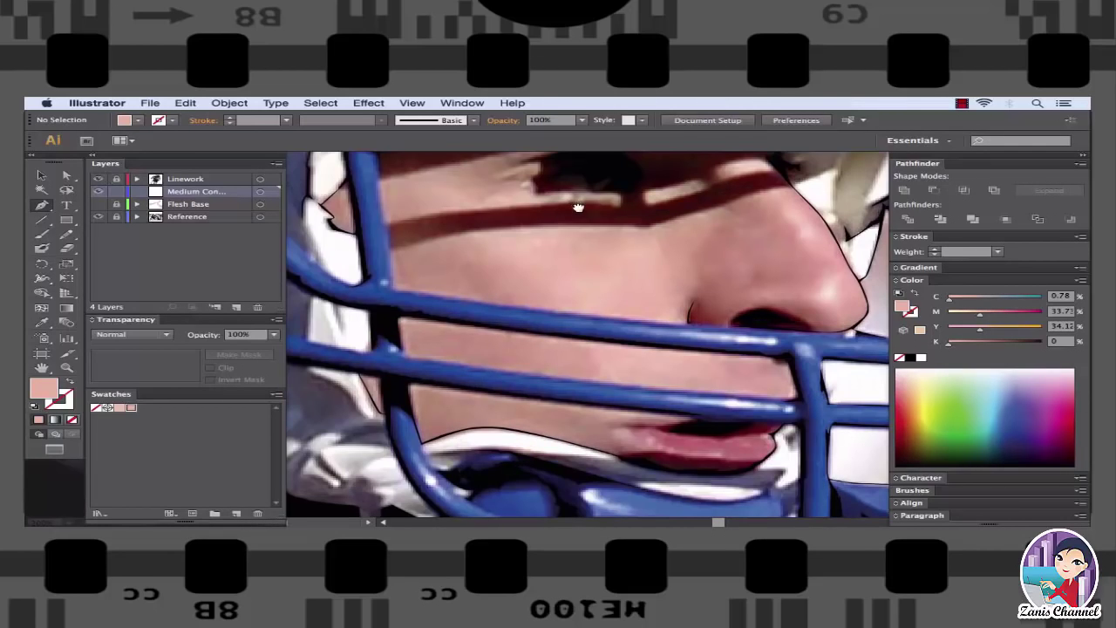
scroll(563, 261, up, 3)
key(ctrl+minus)
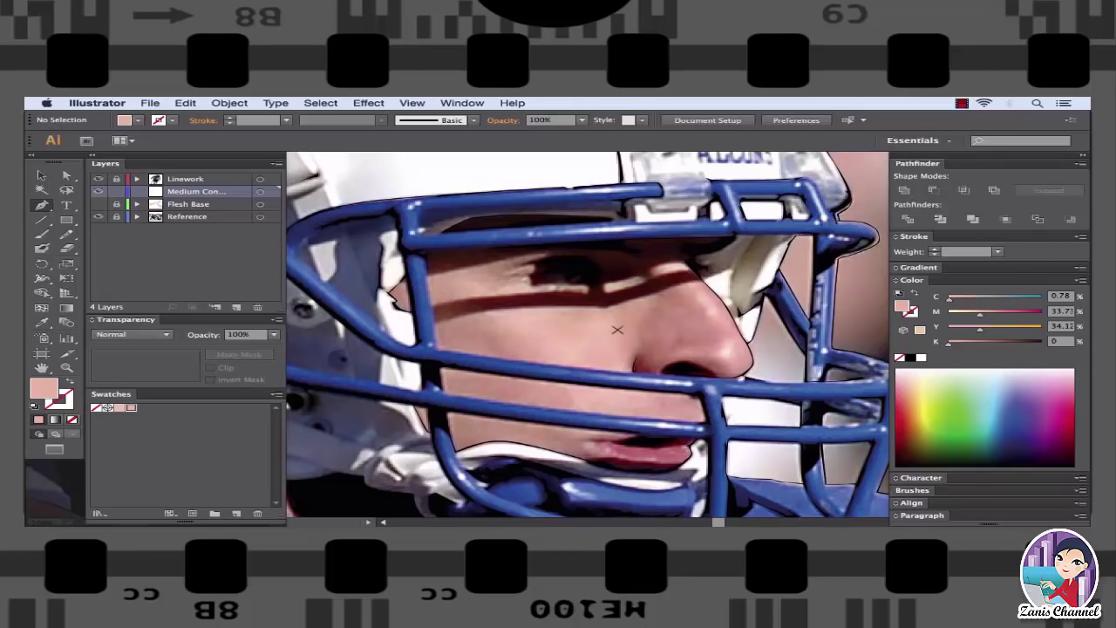
key(ctrl+plus)
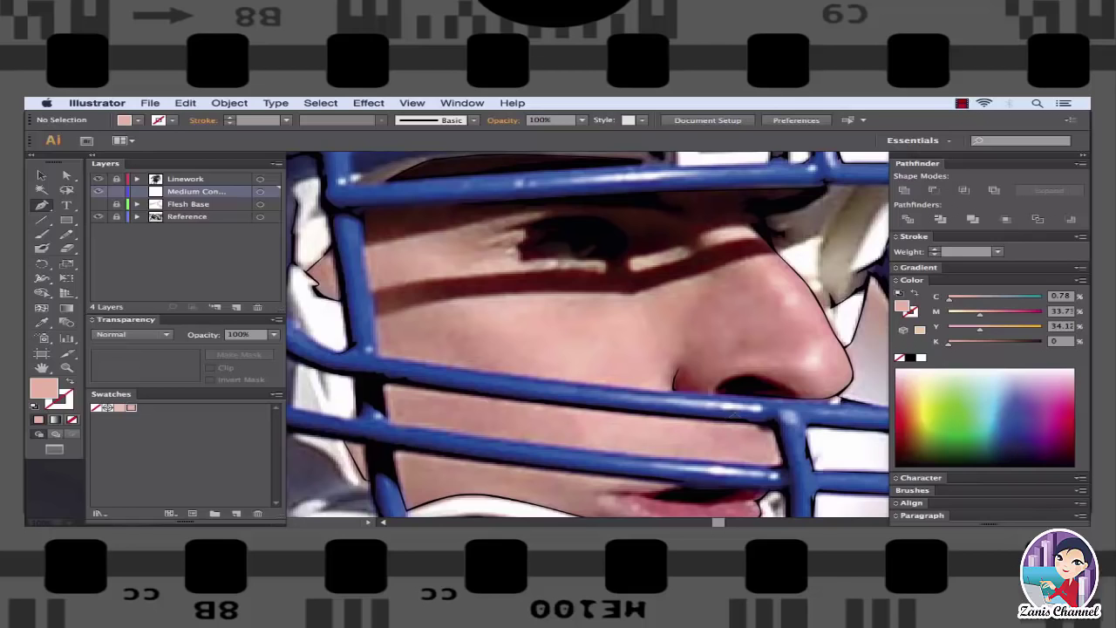
scroll(524, 282, left, 2)
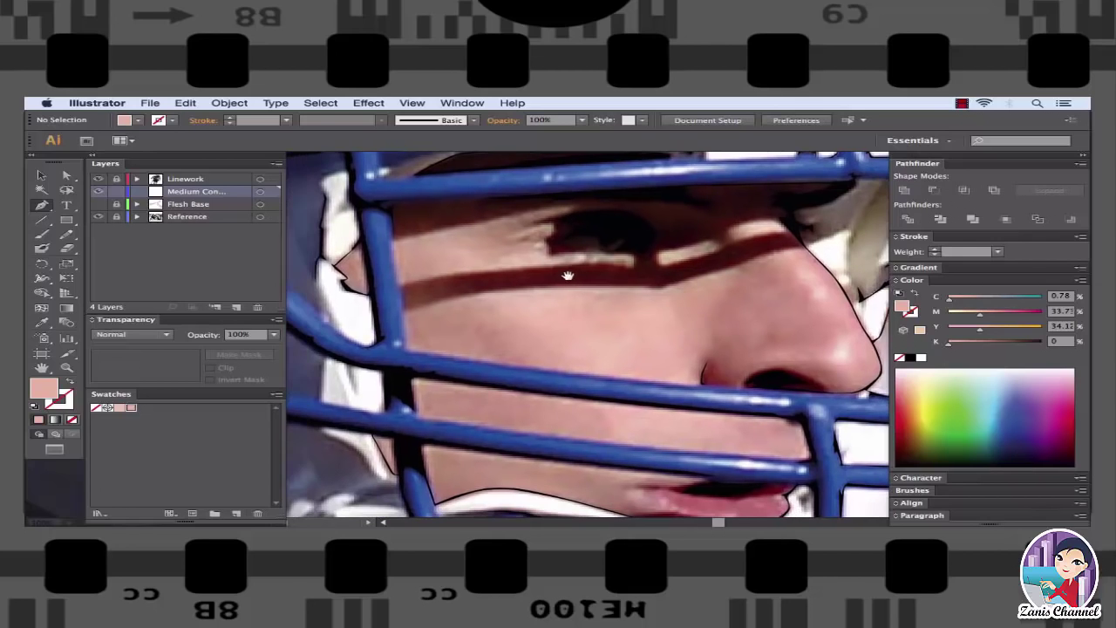
key(ctrl+plus)
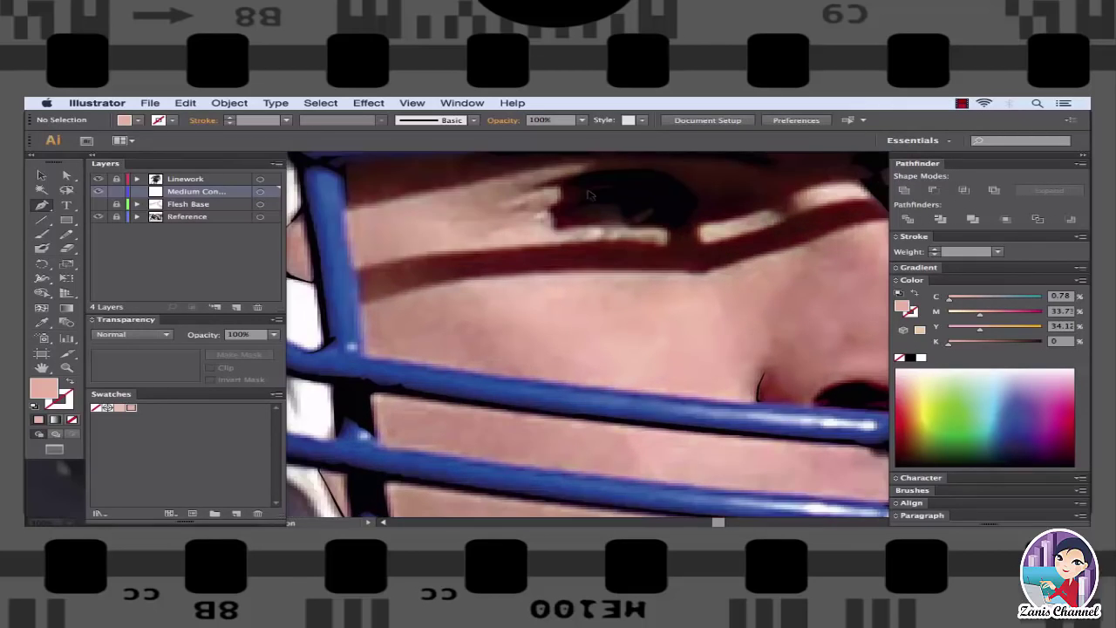
mouse_move(540, 215)
mouse_down()
mouse_move(557, 254)
mouse_move(566, 248)
mouse_up()
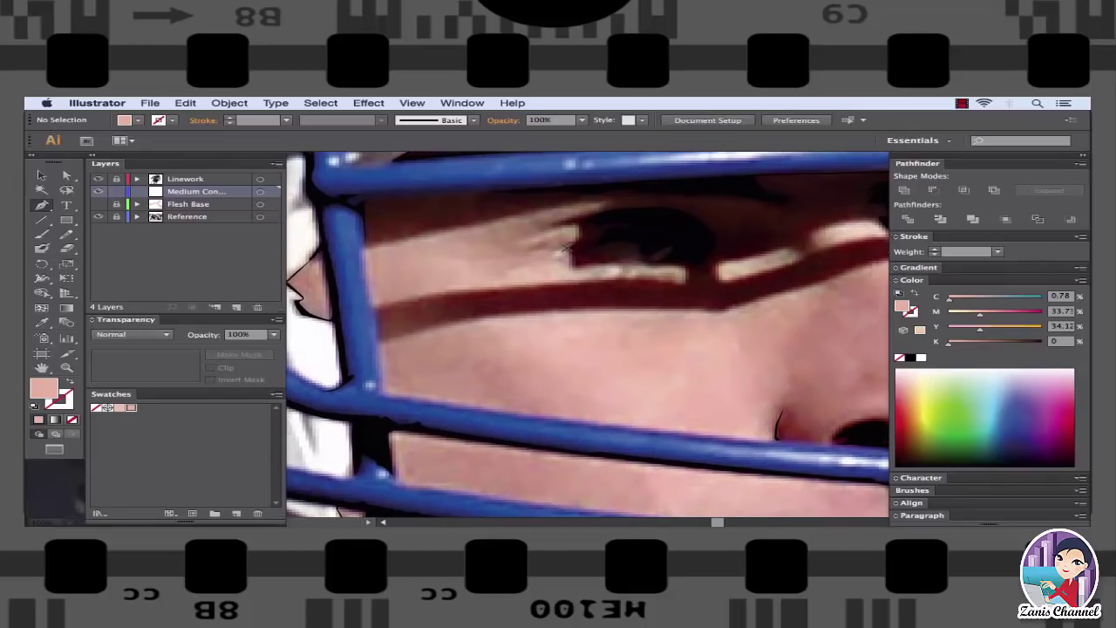
- Start a shadow path beside the eye at 0% opacity with a curved second anchor
click(573, 248)
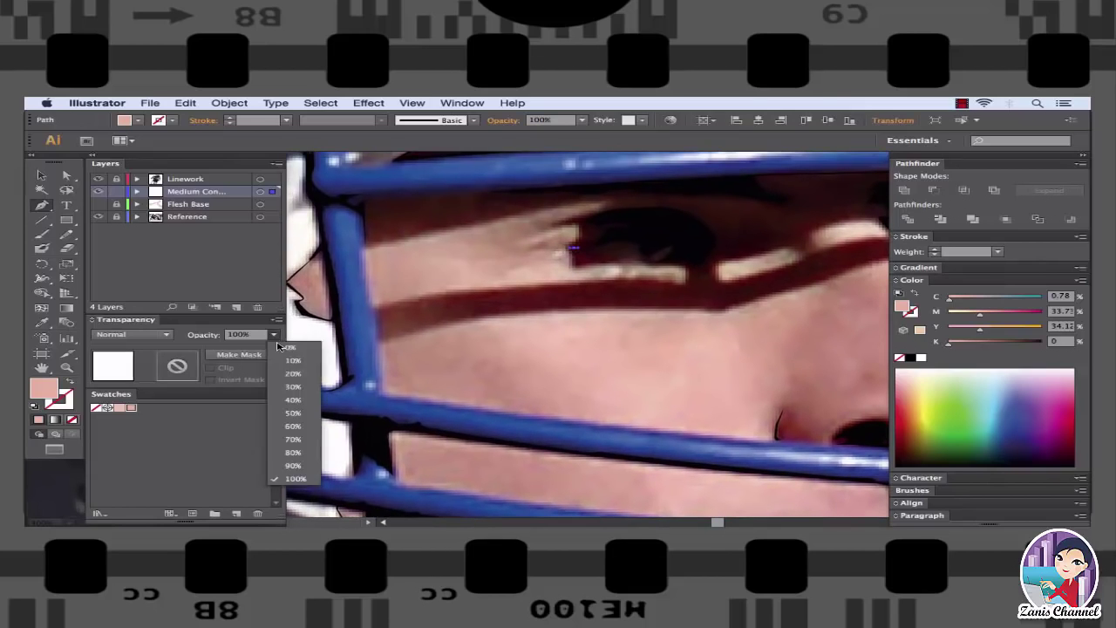
key(0)
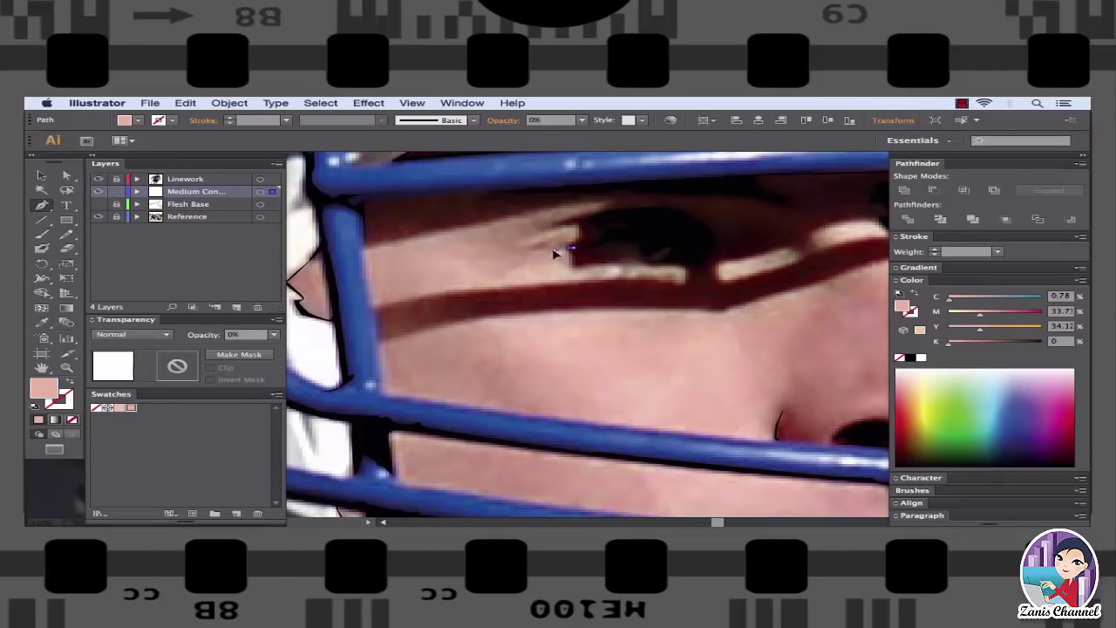
mouse_move(549, 254)
mouse_down()
mouse_move(569, 255)
mouse_move(500, 270)
mouse_move(492, 239)
mouse_up()
- Trace the shadow outline around the eye corner and eyelid shadow
super+click(504, 259)
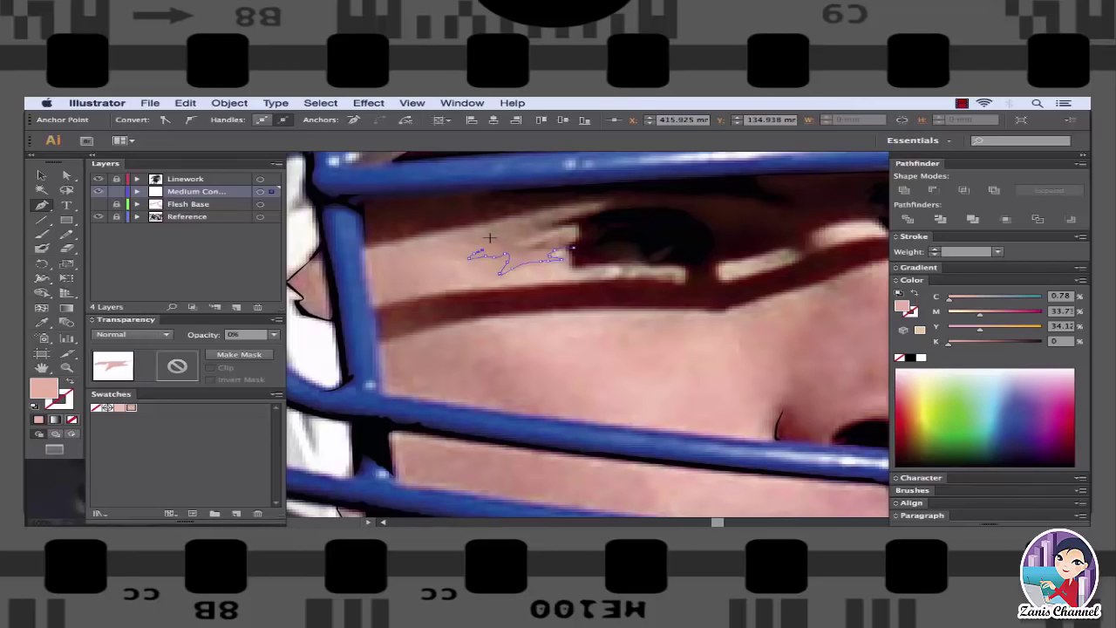
click(524, 210)
click(501, 224)
click(510, 219)
drag(409, 241, 386, 245)
click(322, 261)
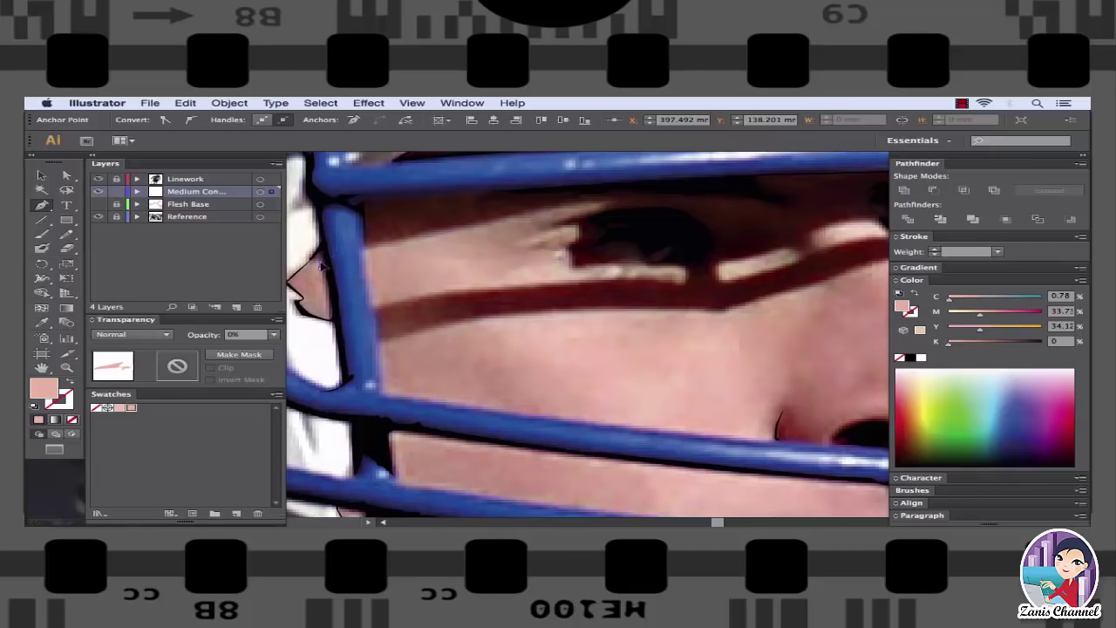
click(332, 312)
ctrl+click(370, 273)
ctrl+click(431, 274)
click(442, 280)
click(431, 293)
- Extend the shadow edge across the cheek along the eye-band shadow toward the nose
drag(571, 325, 484, 293)
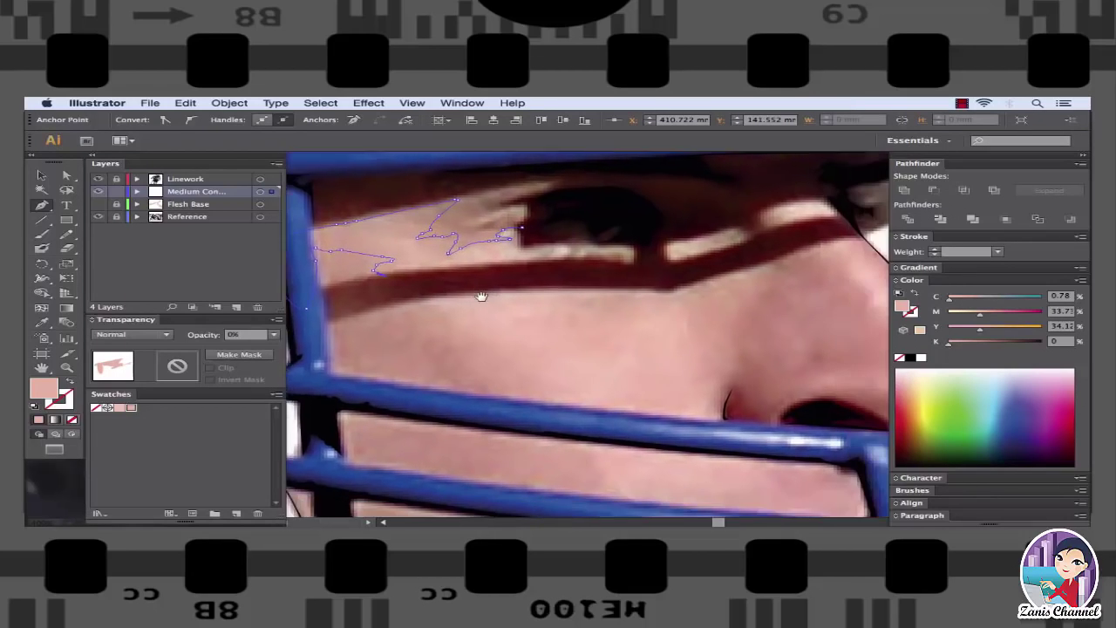
click(395, 291)
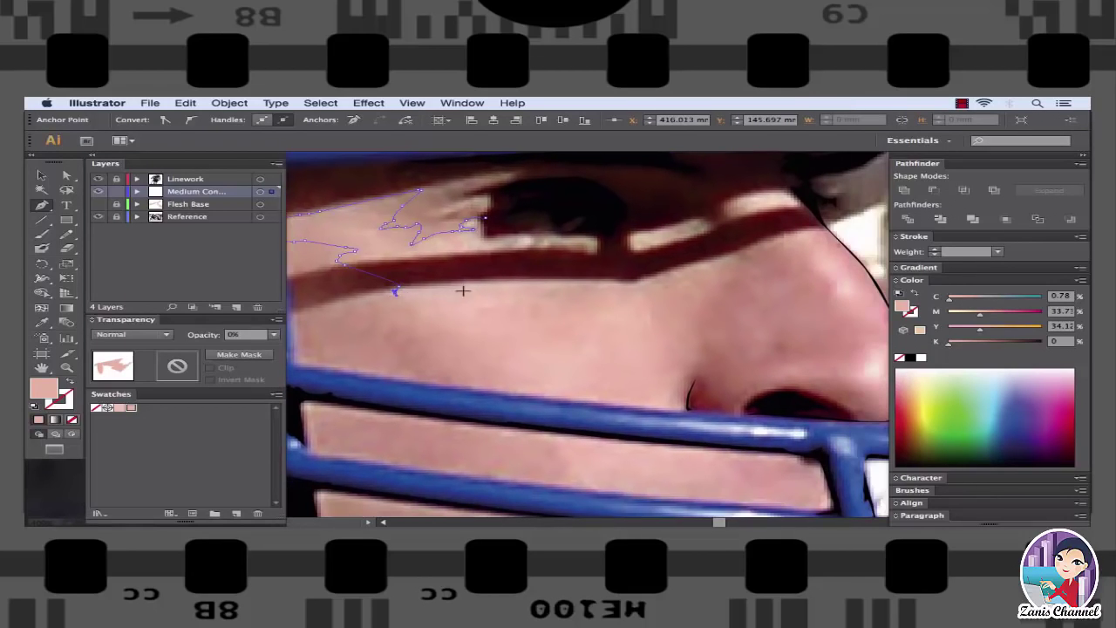
click(458, 294)
click(503, 289)
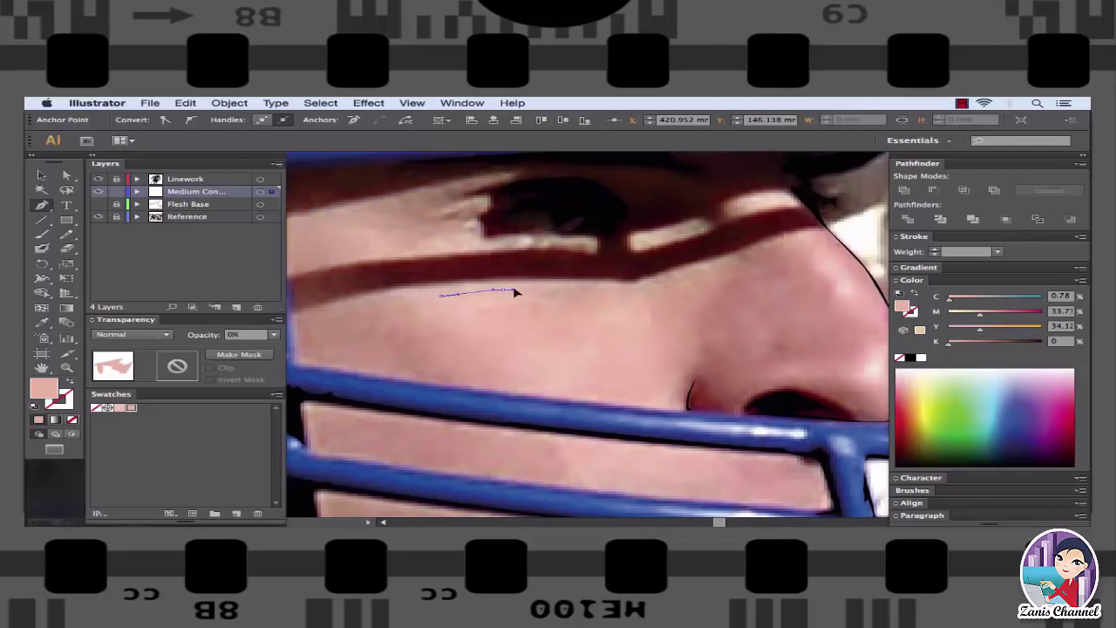
click(547, 288)
click(602, 285)
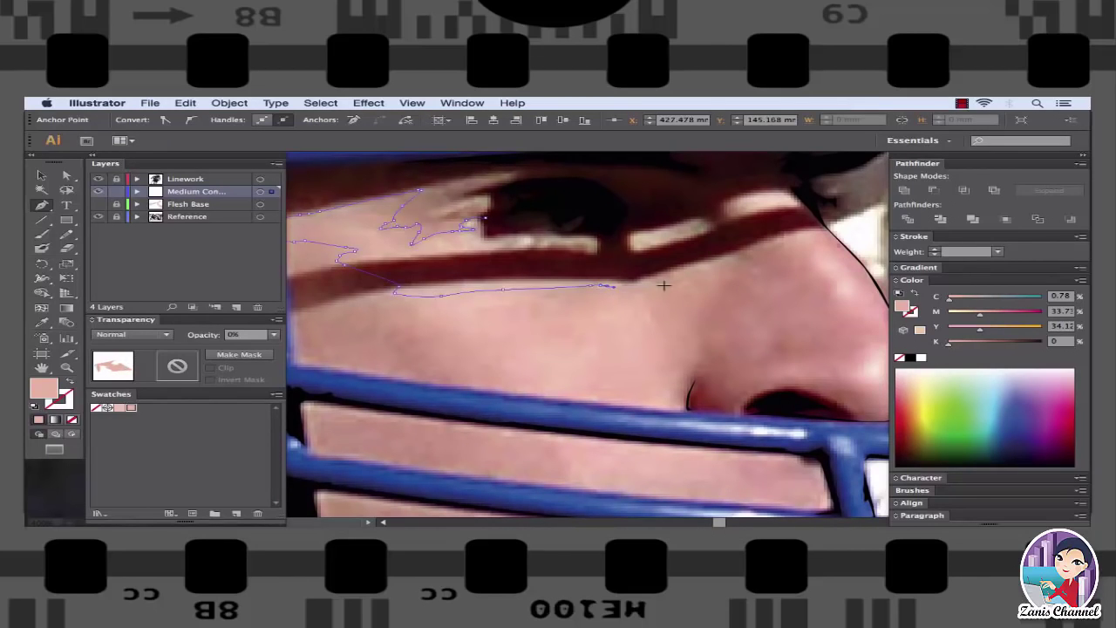
scroll(639, 285, right, 5)
click(548, 305)
click(583, 301)
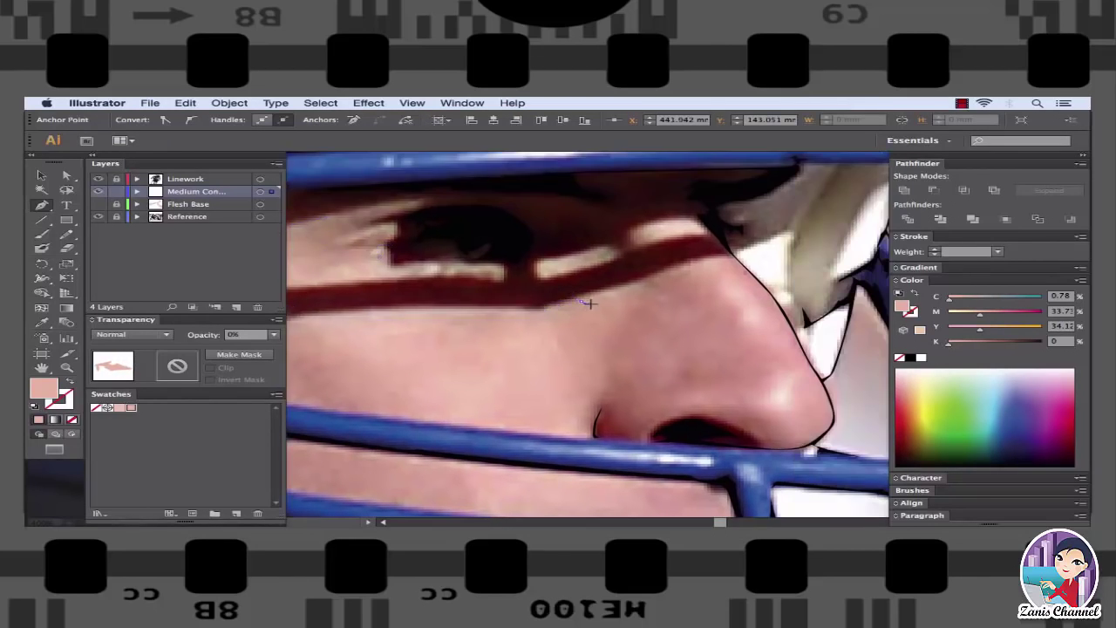
- Trace the outline up the nose bridge and down the side of the nose
click(645, 280)
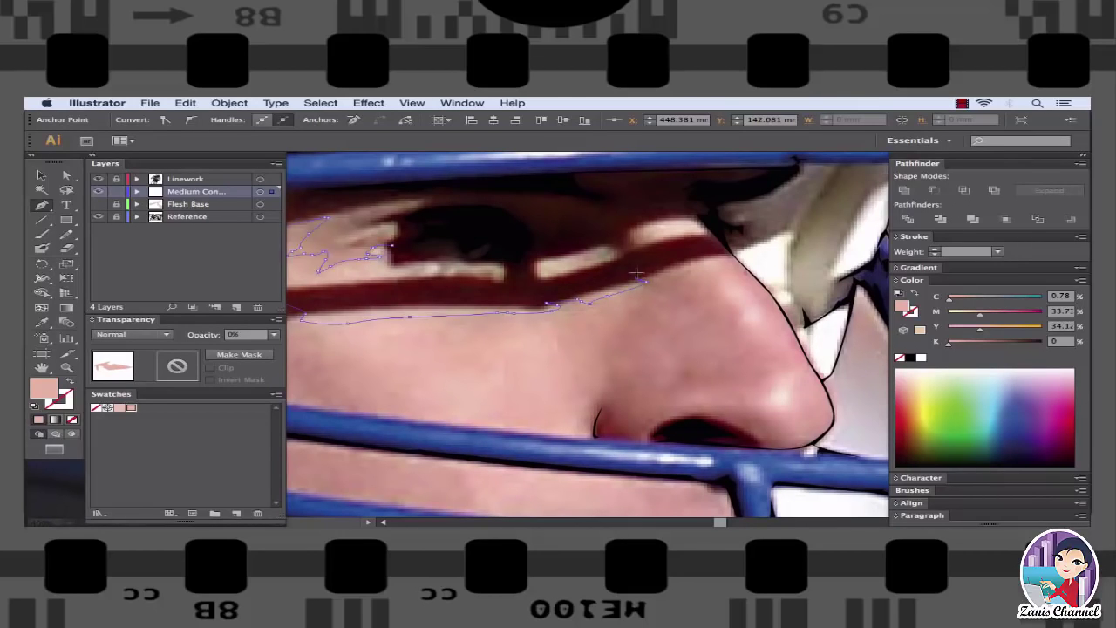
click(602, 229)
click(653, 217)
click(651, 234)
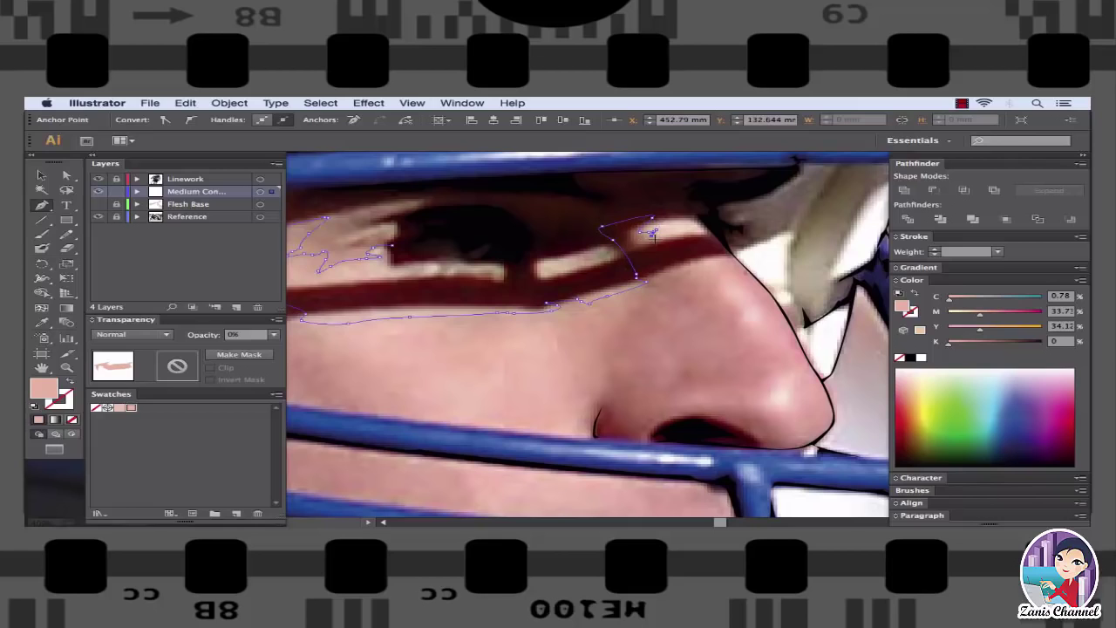
click(709, 259)
scroll(663, 271, right, 5)
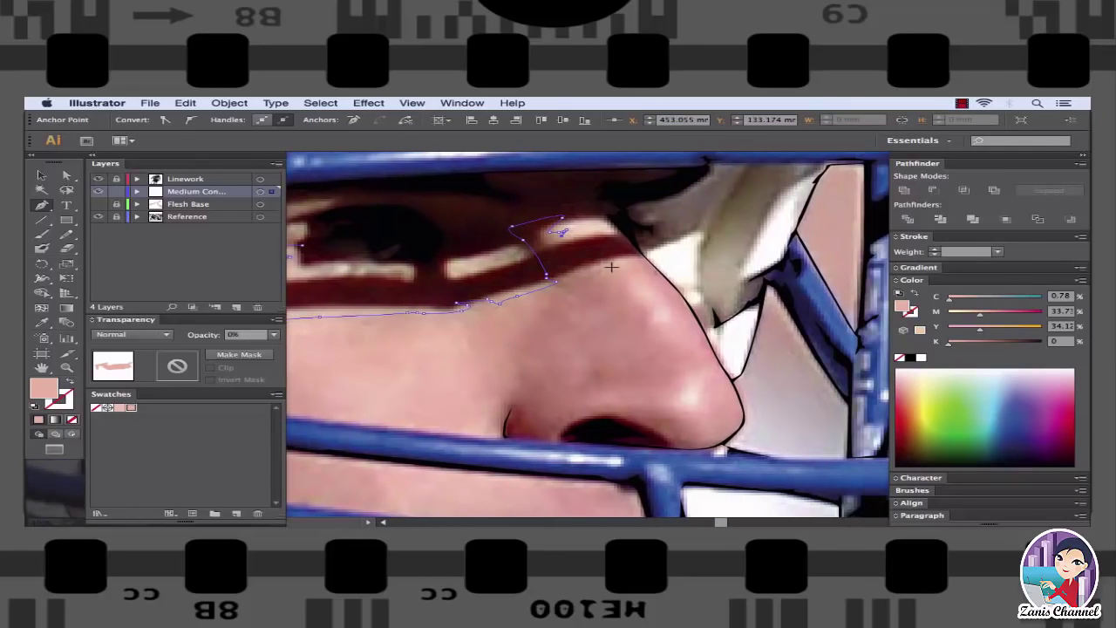
click(652, 293)
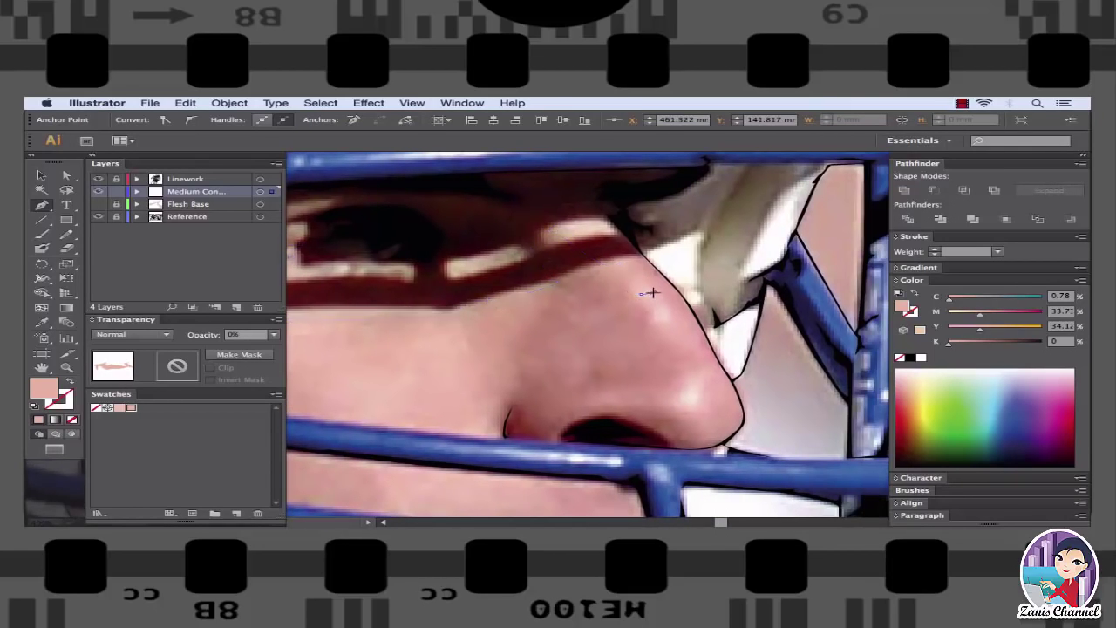
click(652, 312)
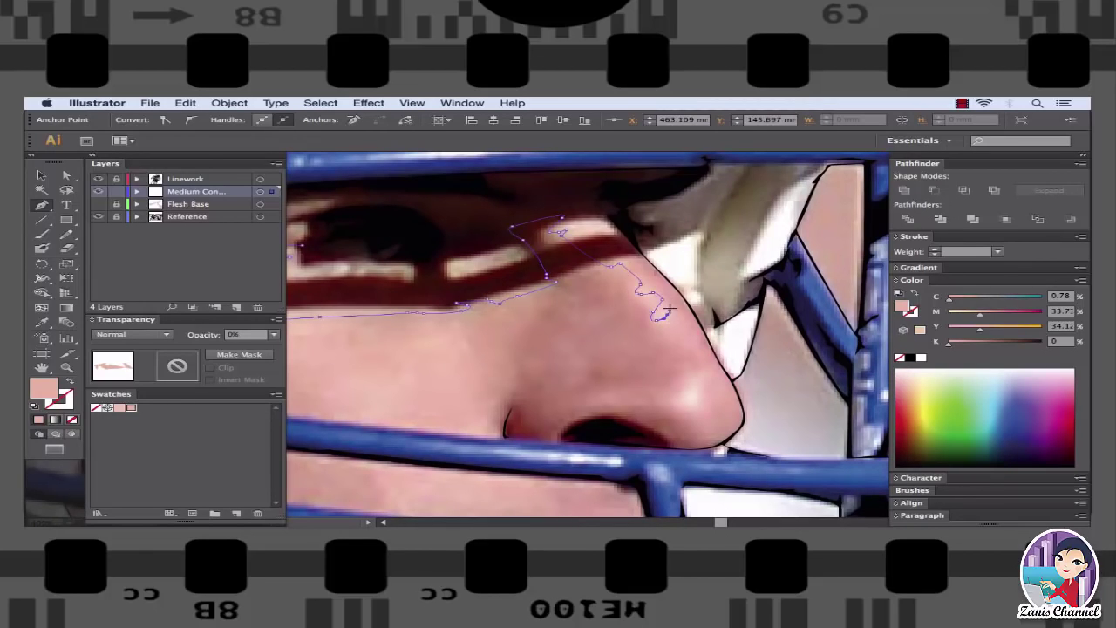
click(623, 278)
- Zoom in on the nose and start a smooth outline along the nose edge
key(ctrl+plus)
scroll(663, 253, up, 1)
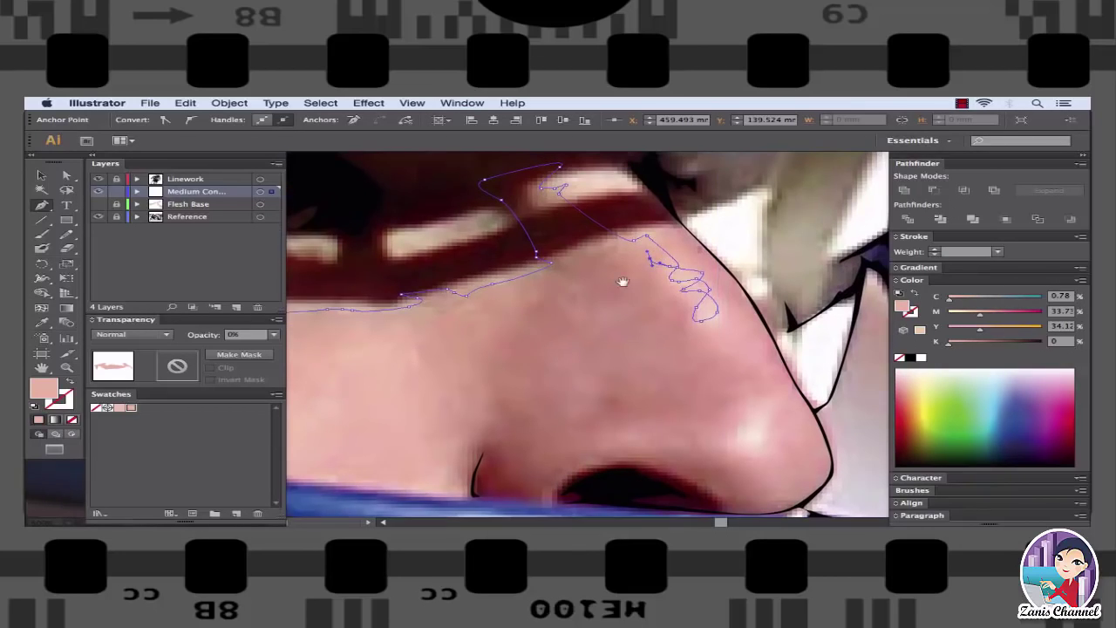
scroll(623, 279, right, 1)
ctrl+click(621, 255)
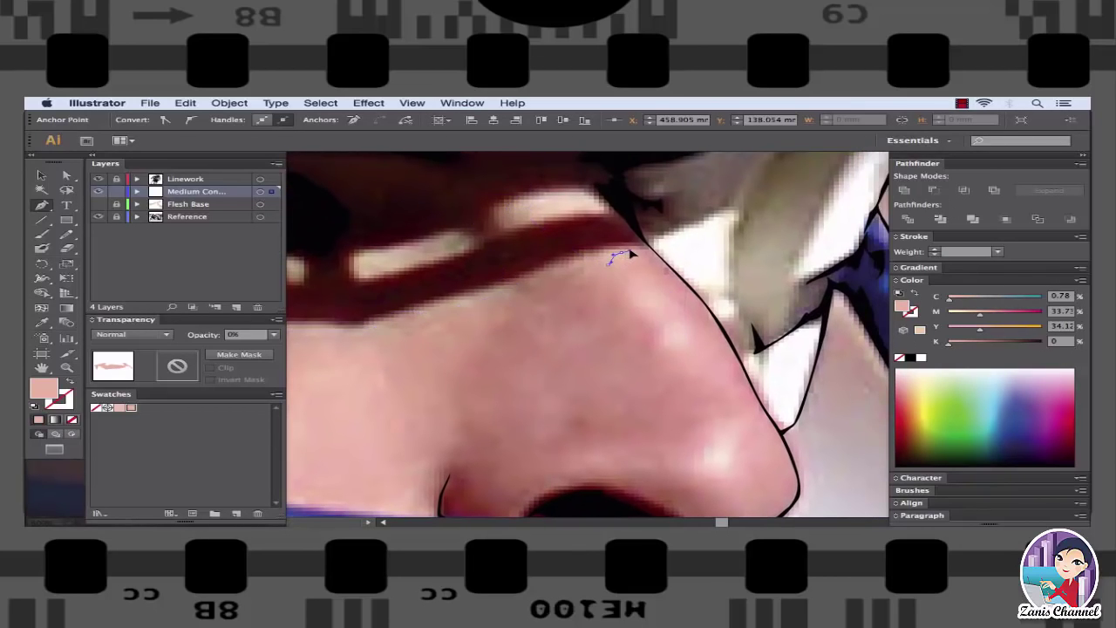
drag(631, 224, 653, 253)
scroll(649, 262, right, 3)
scroll(648, 270, down, 1)
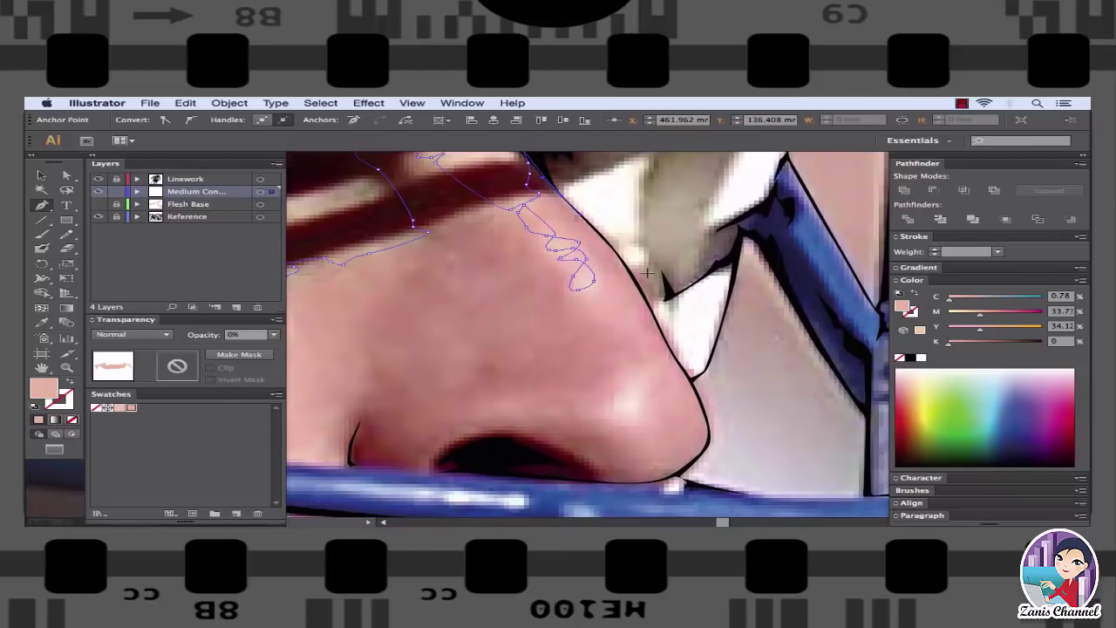
- Step back and forth through the recent nose-edge strokes with undo and redo
key(ctrl+z)
key(ctrl+shift+z)
key(ctrl+z)
key(ctrl+shift+z)
key(ctrl+z)
key(ctrl+shift+z)
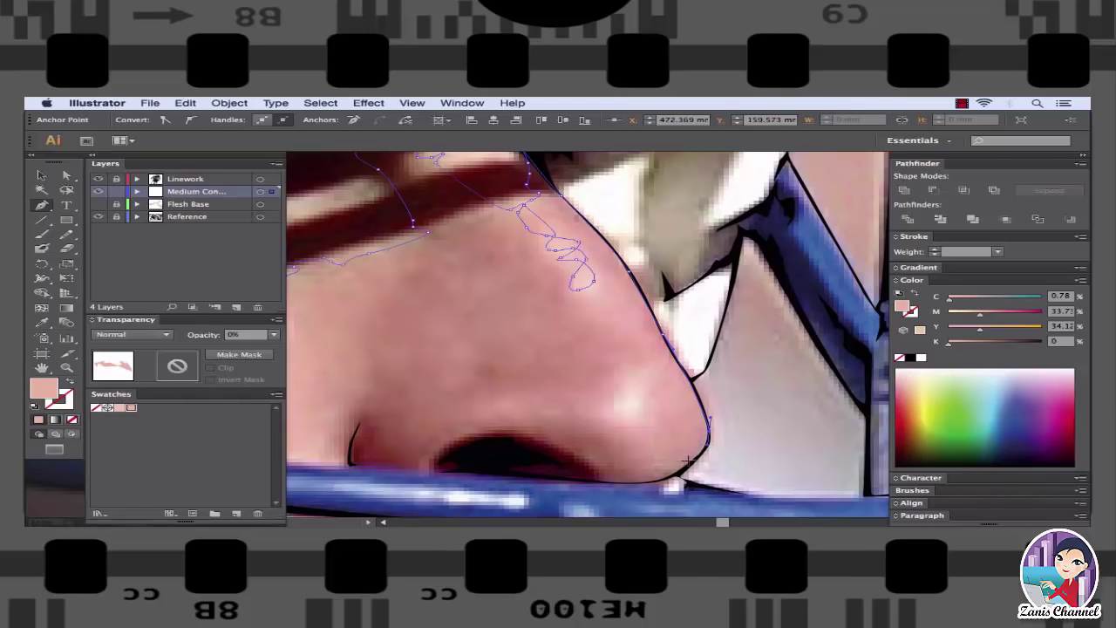
key(ctrl+z)
key(ctrl+shift+z)
key(ctrl+z)
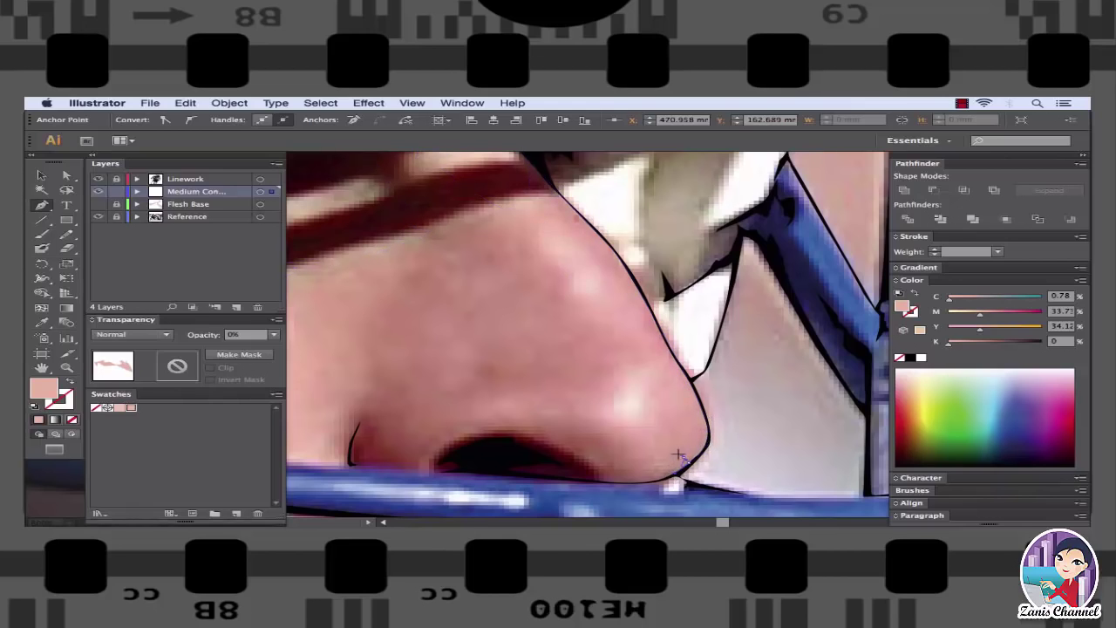
key(ctrl+shift+z)
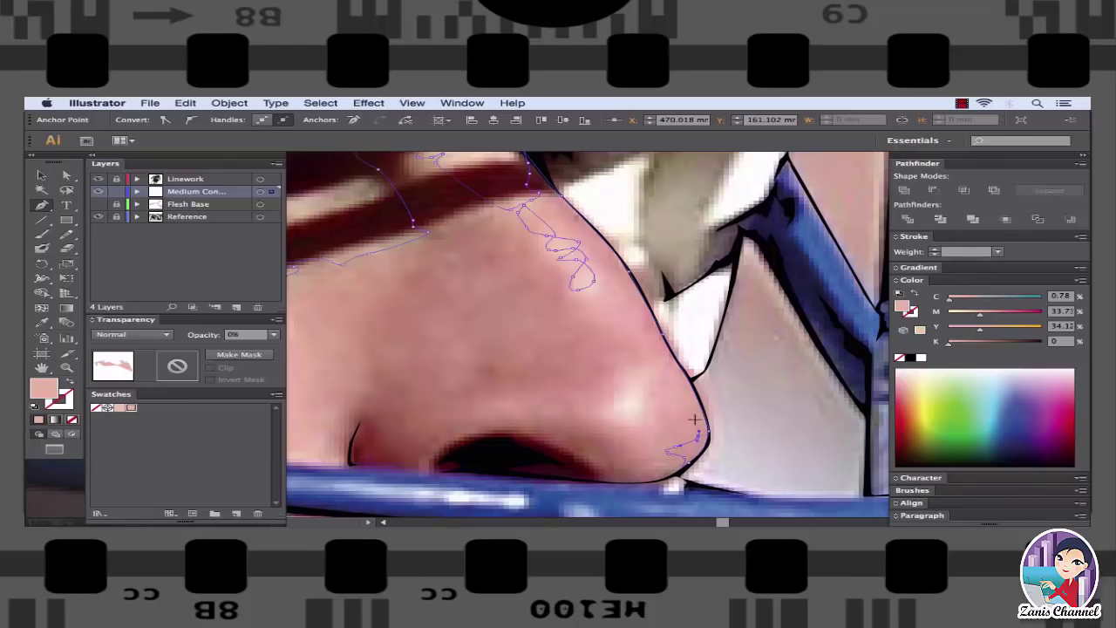
key(ctrl+z)
key(ctrl+shift+z)
key(ctrl+z)
key(ctrl+shift+z)
key(ctrl+z)
key(ctrl+shift+z)
- Compare versions of the nose shadow outlines by repeatedly undoing and redoing
key(ctrl+z)
key(ctrl+shift+z)
key(ctrl+z)
key(ctrl+shift+z)
key(ctrl+z)
key(ctrl+shift+z)
key(ctrl+z)
key(ctrl+shift+z)
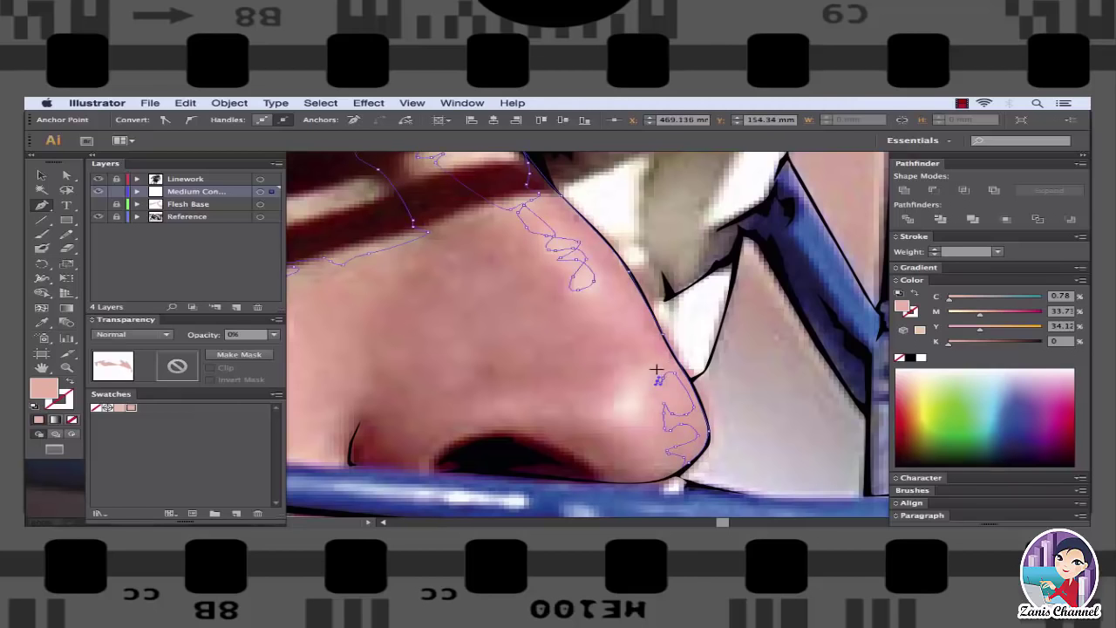
key(ctrl+z)
key(ctrl+shift+z)
key(ctrl+z)
key(ctrl+shift+z)
key(ctrl+z)
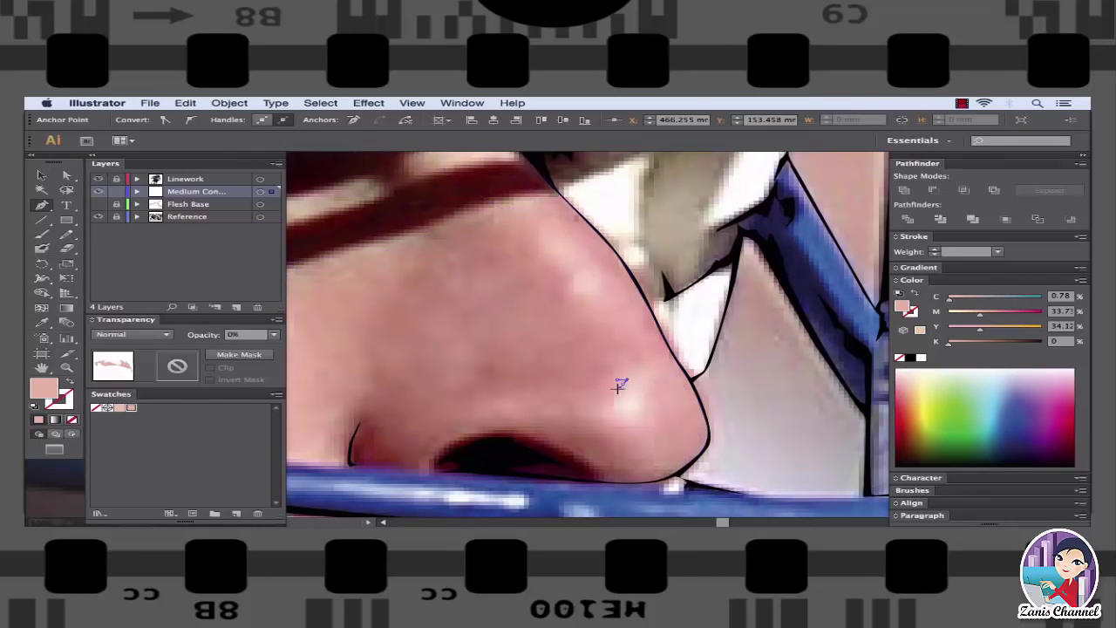
key(ctrl+shift+z)
key(ctrl+z)
key(ctrl+shift+z)
key(ctrl+z)
key(ctrl+shift+z)
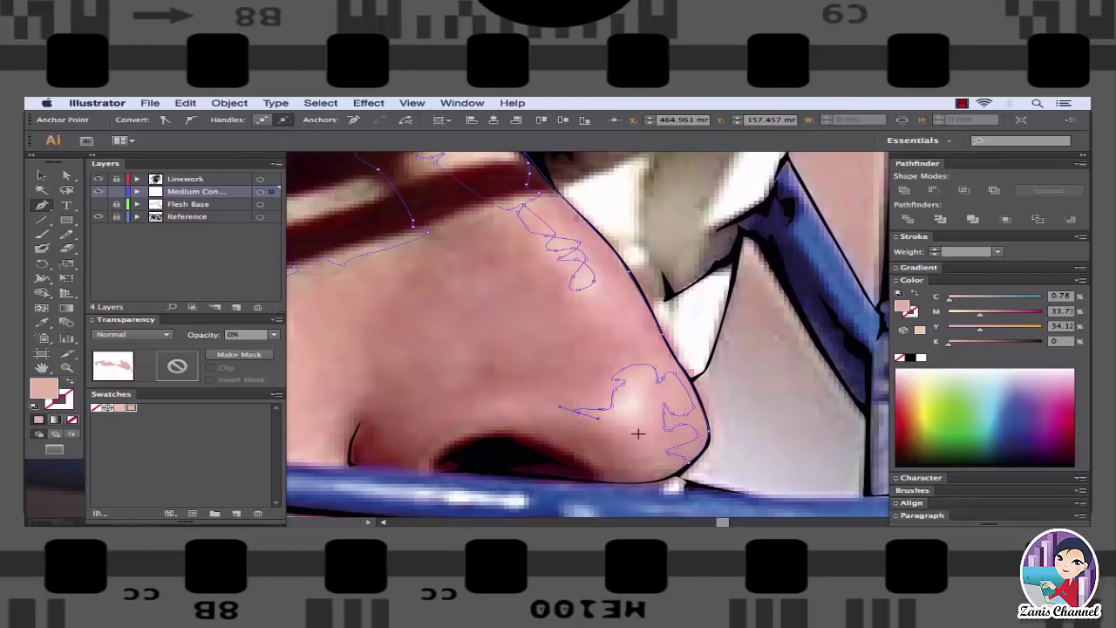
key(ctrl+z)
key(ctrl+shift+z)
key(ctrl+z)
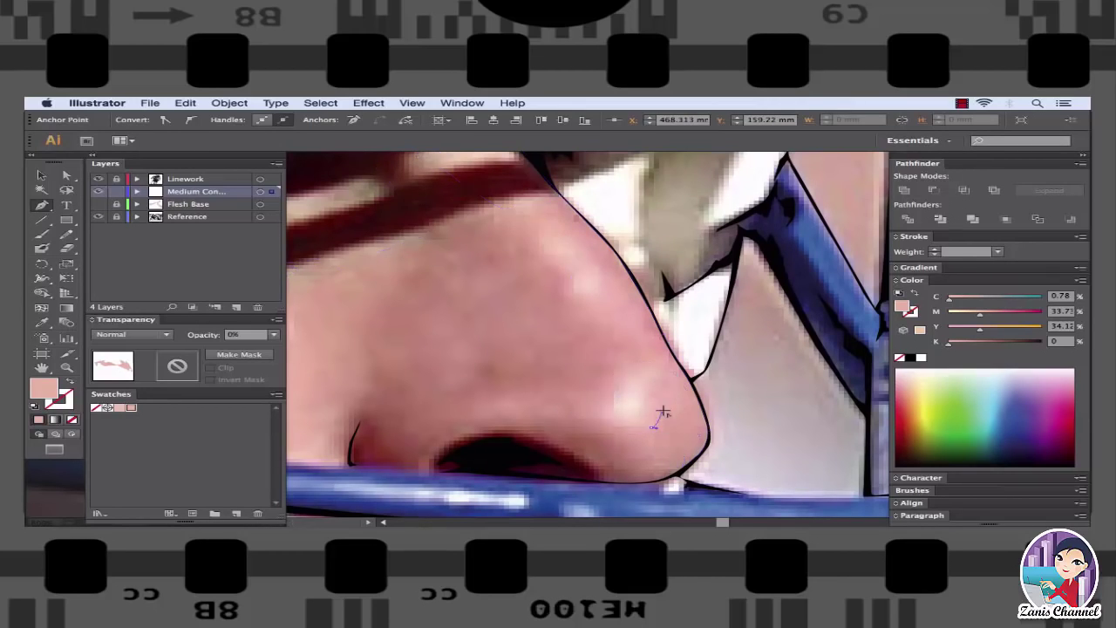
key(ctrl+shift+z)
key(ctrl+z)
key(ctrl+shift+z)
- Trace the shadow edge down the nose tip and around the nostril, checking it via undo/redo
mouse_move(663, 401)
mouse_down()
mouse_move(678, 471)
mouse_move(697, 454)
mouse_up()
key(ctrl+z)
key(ctrl+shift+z)
key(ctrl+z)
key(ctrl+shift+z)
key(ctrl+z)
key(ctrl+shift+z)
key(ctrl+z)
key(ctrl+shift+z)
key(ctrl+z)
key(ctrl+shift+z)
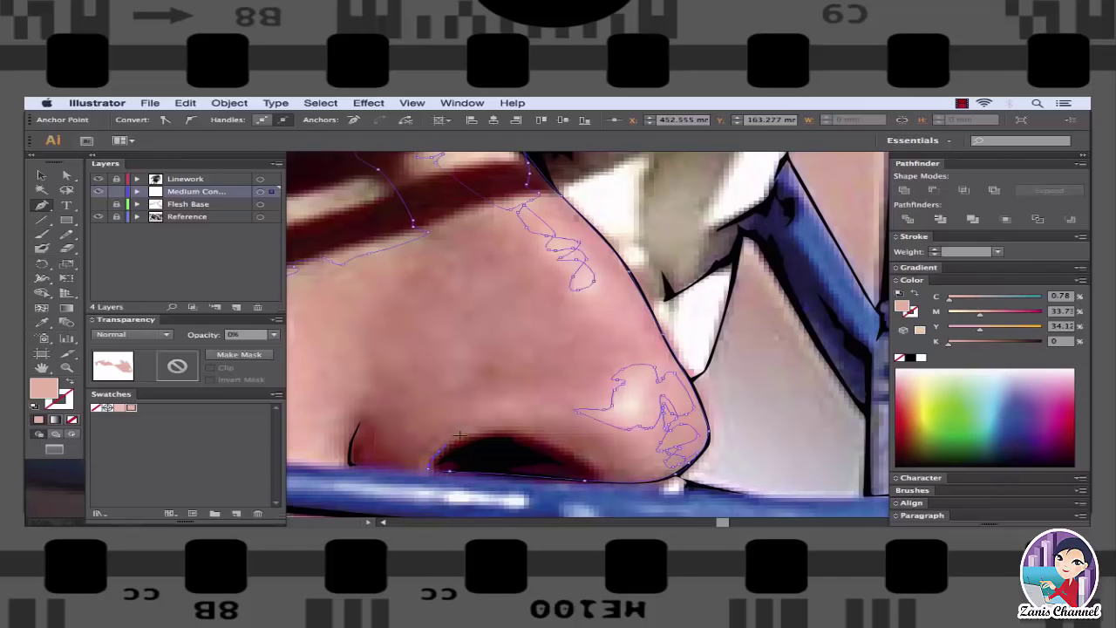
key(ctrl+z)
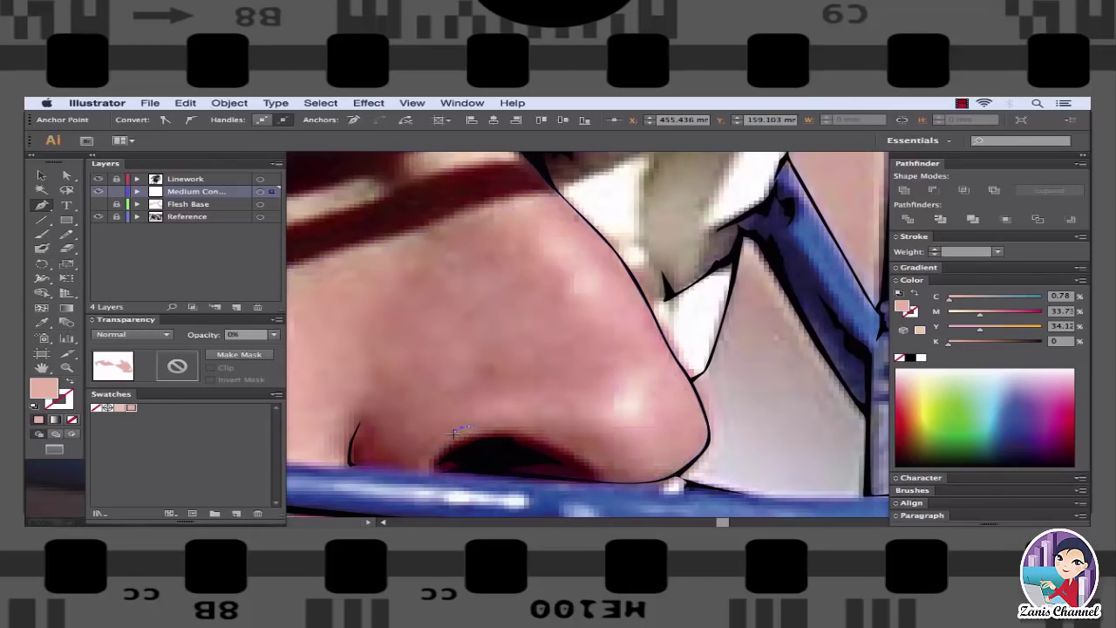
key(ctrl+shift+z)
key(ctrl+z)
key(ctrl+shift+z)
key(ctrl+z)
key(ctrl+shift+z)
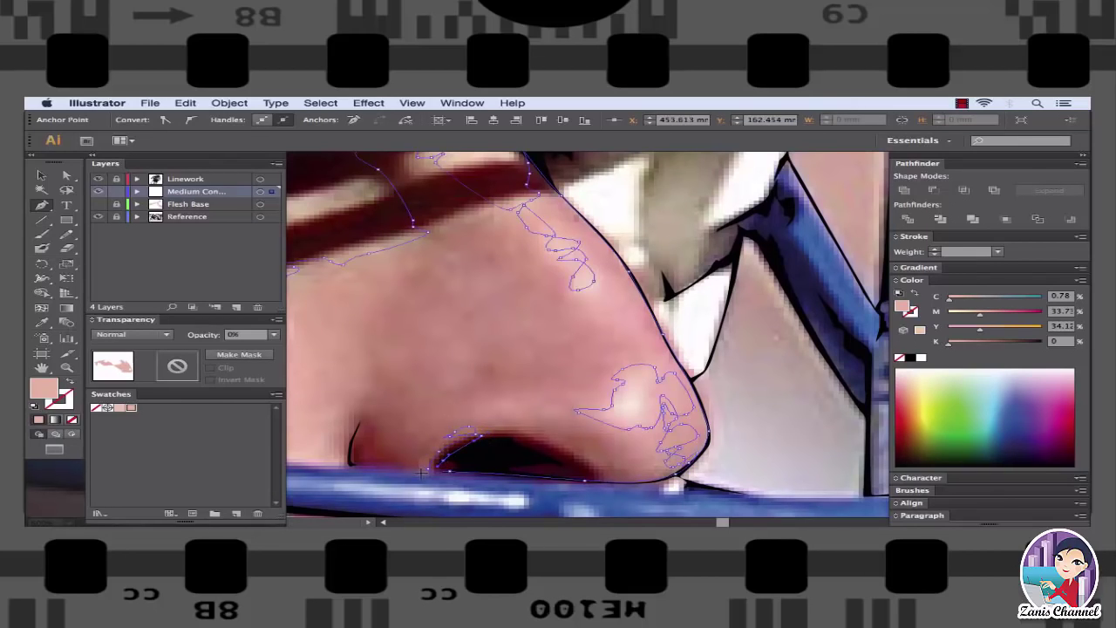
key(ctrl+z)
key(ctrl+shift+z)
key(ctrl+z)
- Pan to the nostril crease and trace a cheek shadow outline beside it
key(ctrl+shift+z)
drag(369, 428, 606, 370)
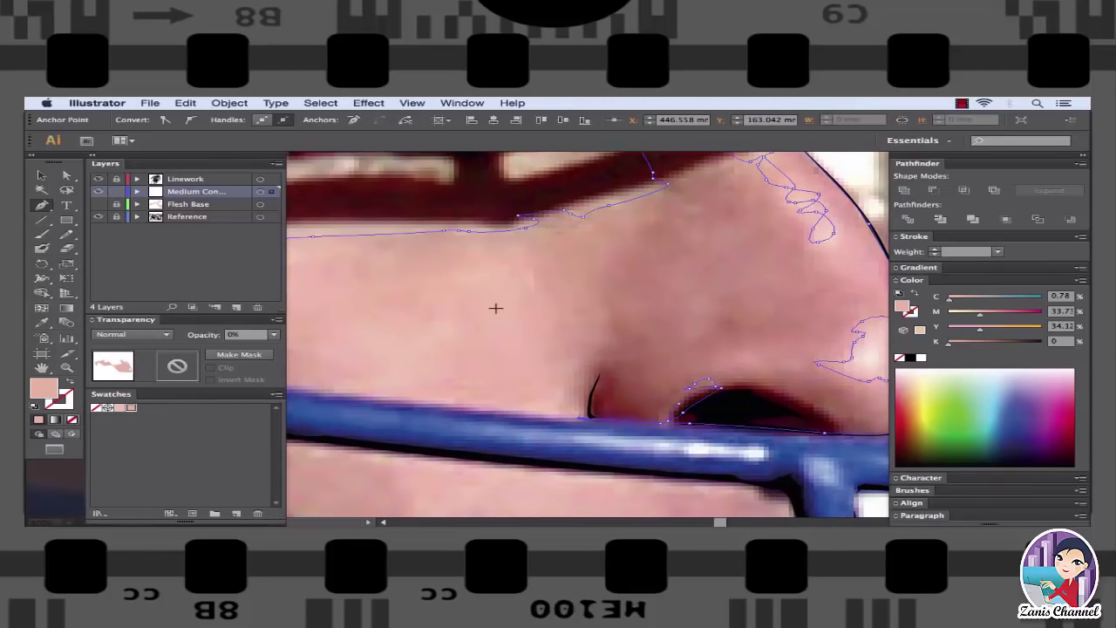
key(ctrl+z)
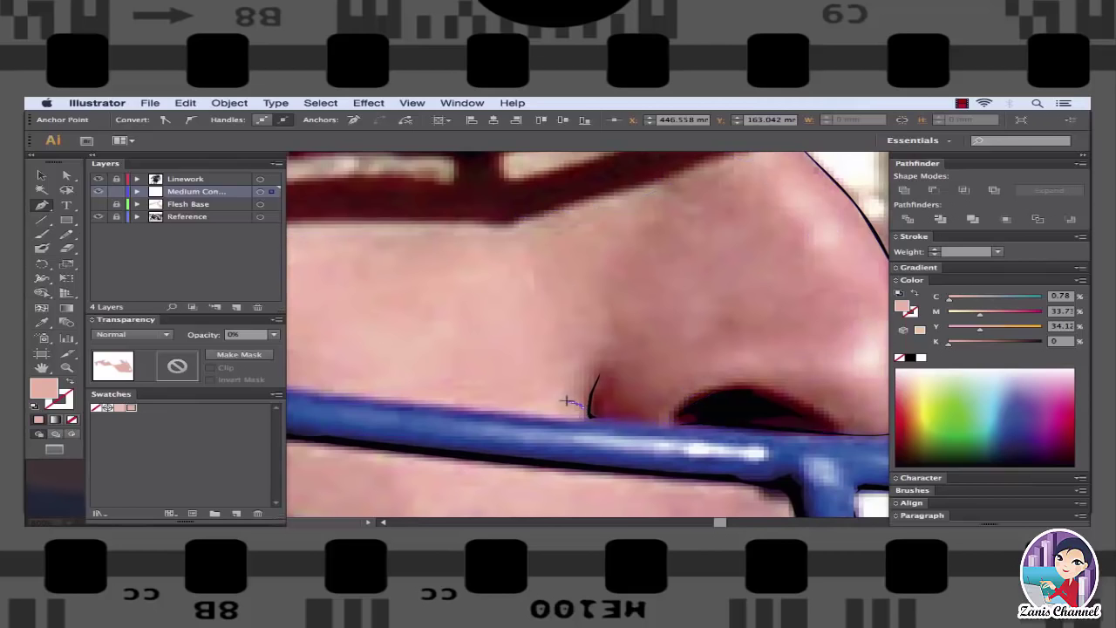
key(ctrl+shift+z)
key(ctrl+z)
key(ctrl+shift+z)
key(ctrl+z)
key(ctrl+shift+z)
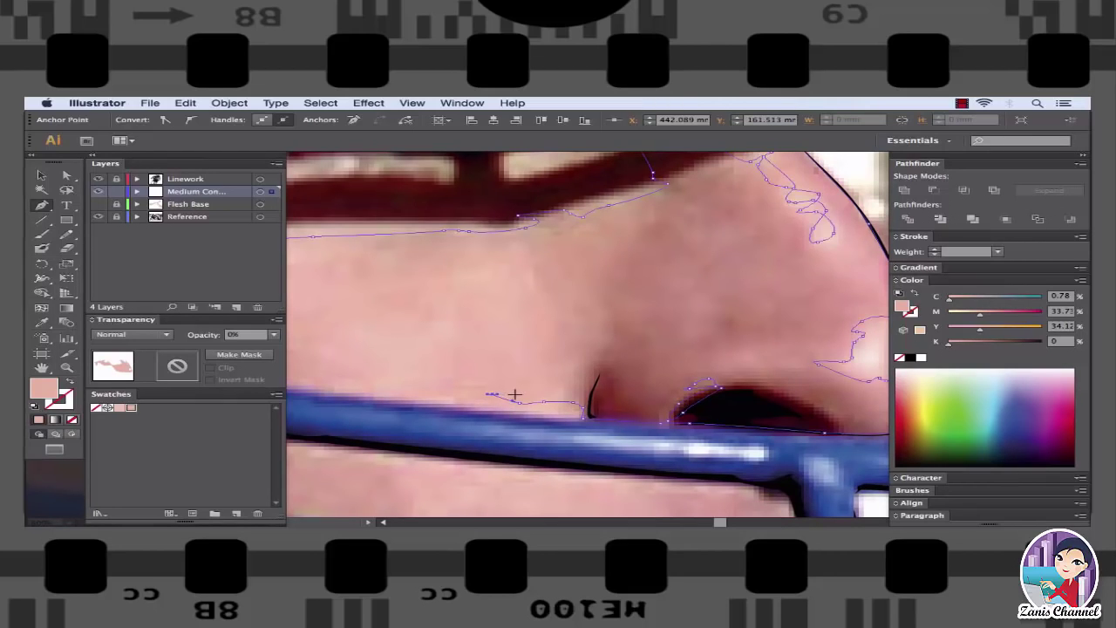
mouse_move(491, 398)
mouse_down()
mouse_move(387, 395)
mouse_move(581, 392)
mouse_move(578, 357)
mouse_move(548, 354)
mouse_up()
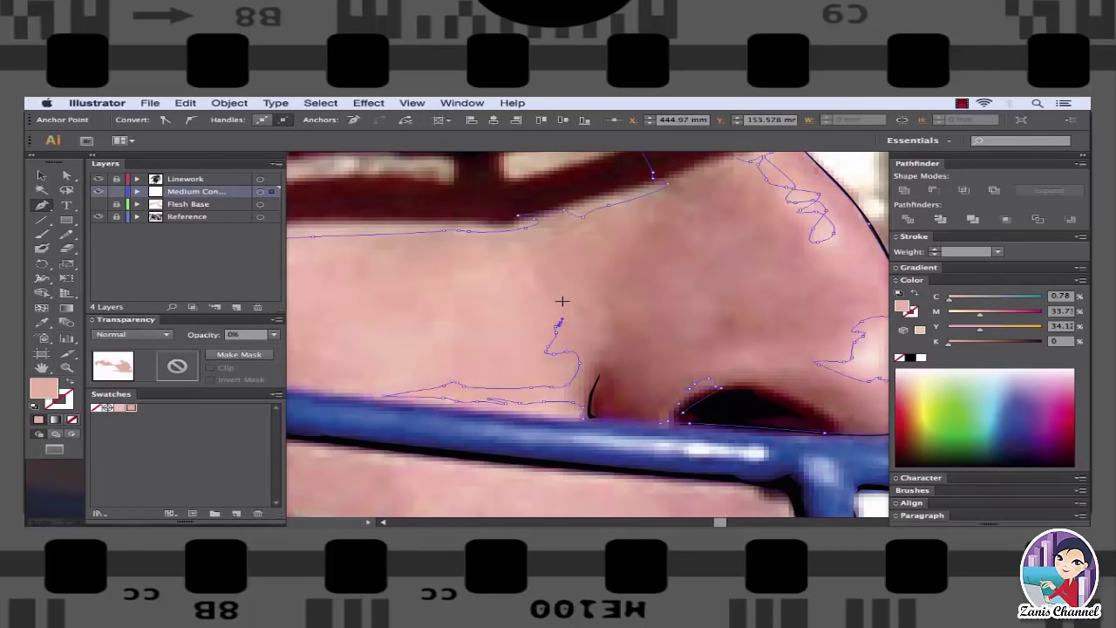
key(ctrl+minus)
- Continue the cheek shadow outline upward and redraw the misplaced short cheek stroke
ctrl+click(554, 329)
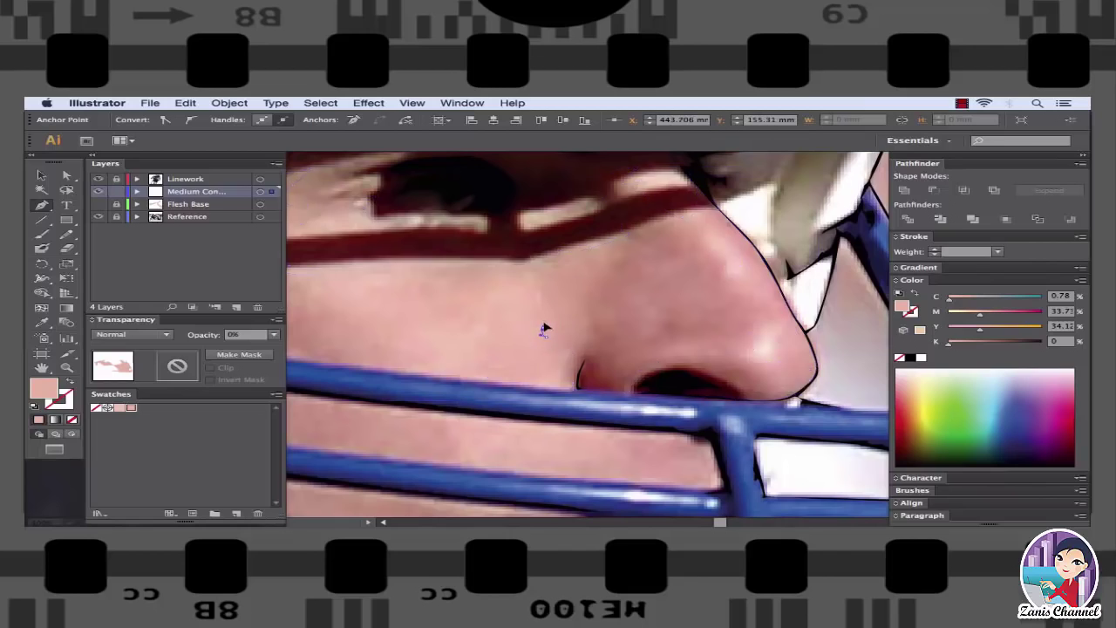
mouse_move(550, 342)
mouse_down()
mouse_move(548, 305)
mouse_move(475, 269)
mouse_move(466, 312)
mouse_up()
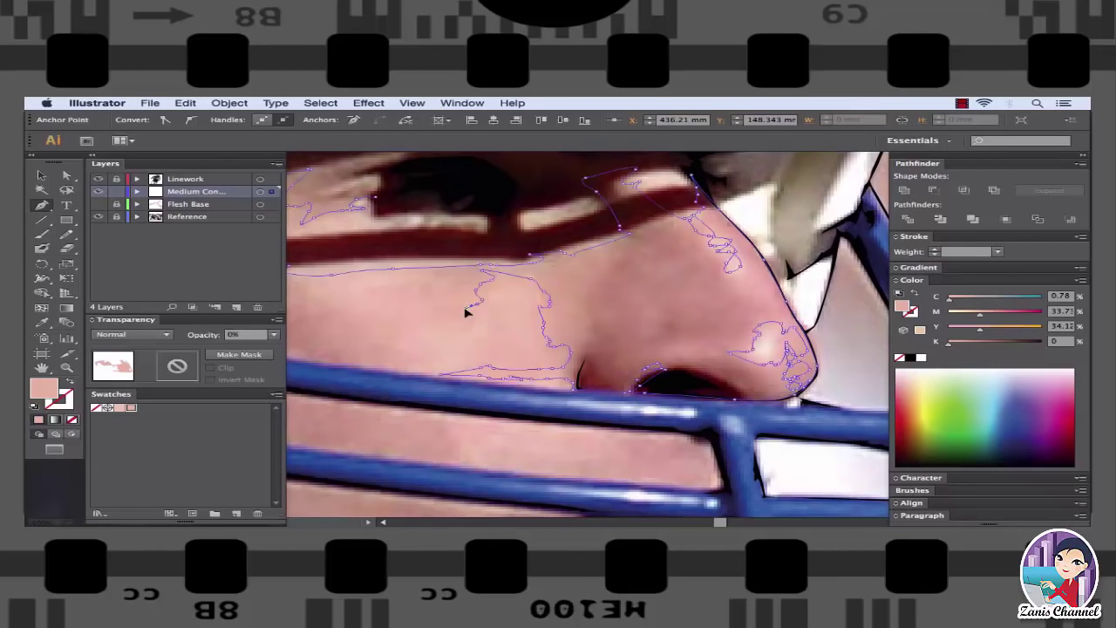
mouse_move(406, 297)
mouse_down()
mouse_move(541, 324)
mouse_move(578, 344)
mouse_up()
key(ctrl+z)
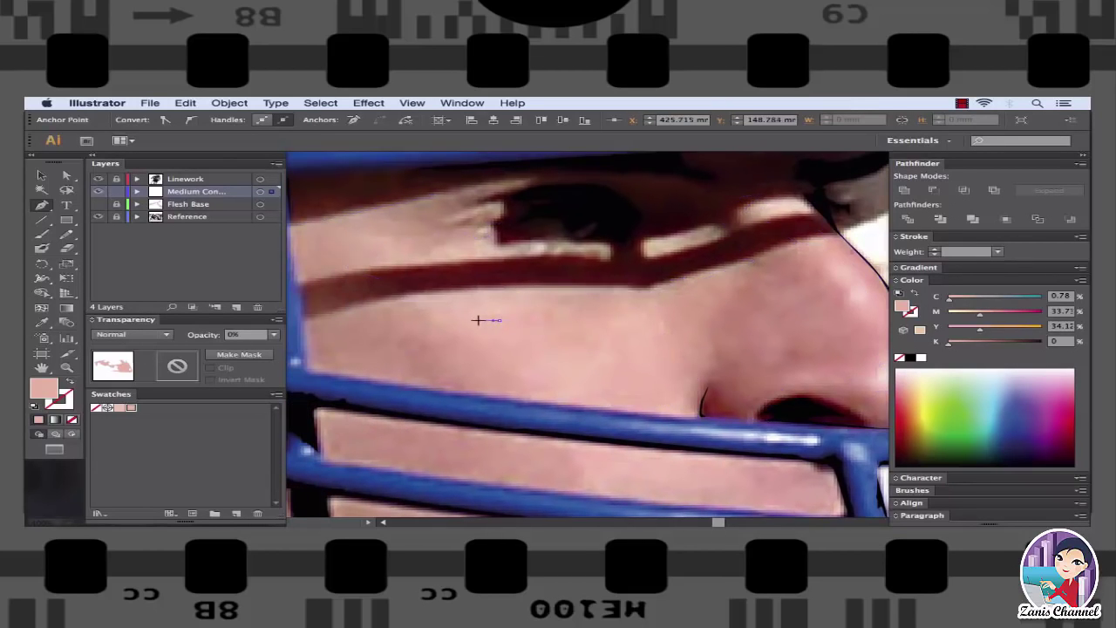
mouse_move(478, 320)
mouse_down()
mouse_move(505, 311)
mouse_move(466, 306)
mouse_move(448, 321)
mouse_move(527, 312)
mouse_move(535, 396)
mouse_up()
key(ctrl+a)
- Trace a curved shadow outline between the face-mask bars below the nose, down past the bar
drag(583, 426, 427, 344)
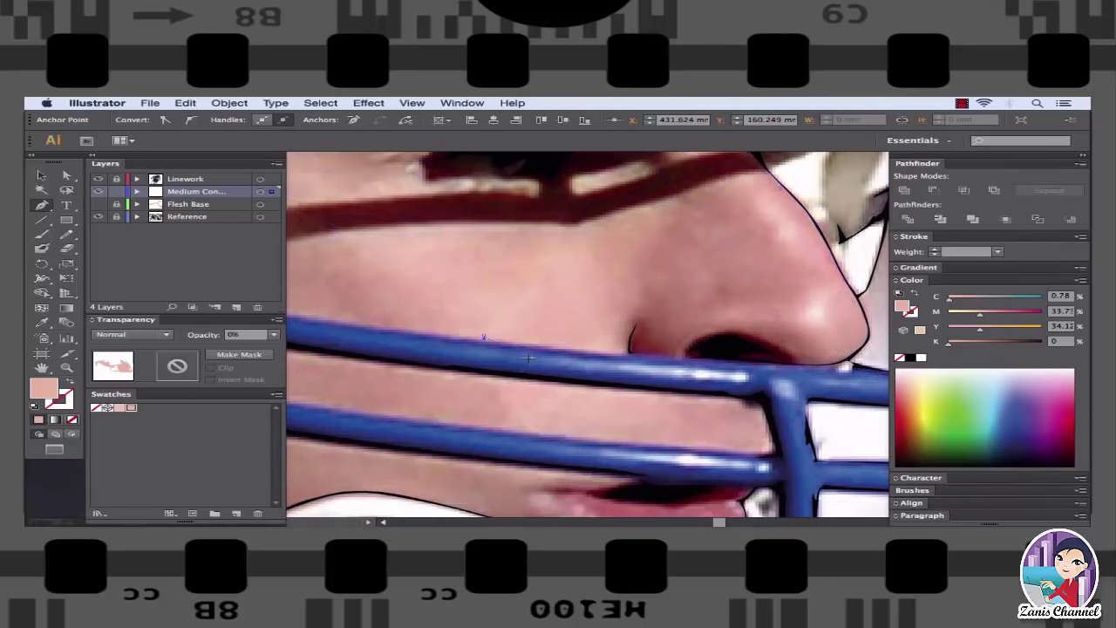
scroll(536, 356, left, 3)
scroll(528, 349, left, 2)
mouse_move(524, 347)
mouse_down()
mouse_move(469, 350)
mouse_move(531, 366)
mouse_up()
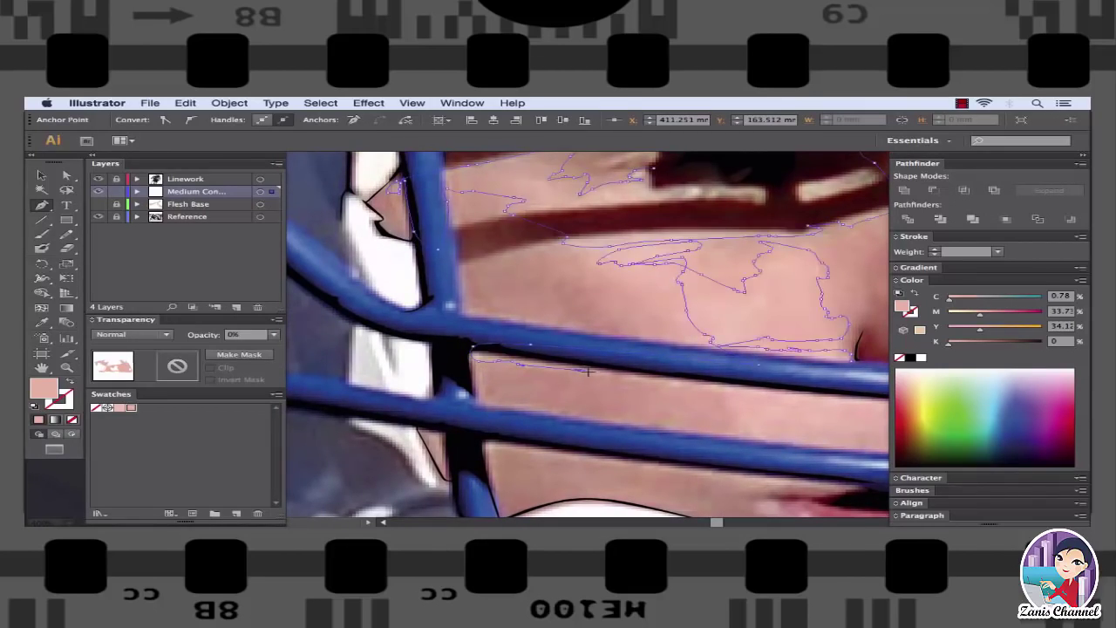
mouse_move(630, 377)
mouse_down()
mouse_move(642, 379)
mouse_move(531, 349)
mouse_up()
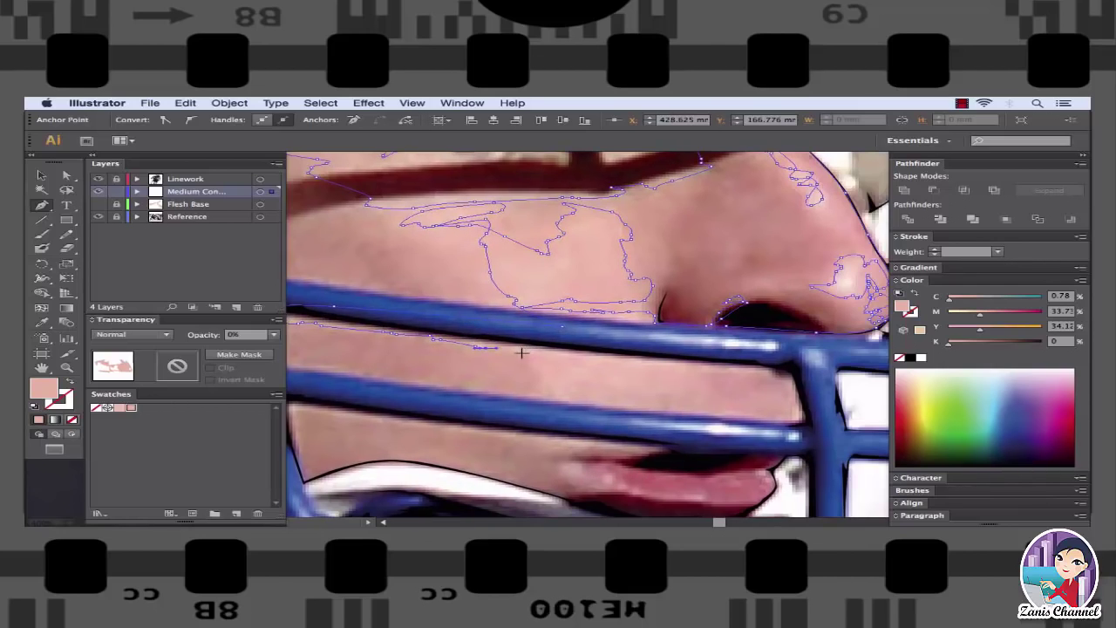
click(542, 396)
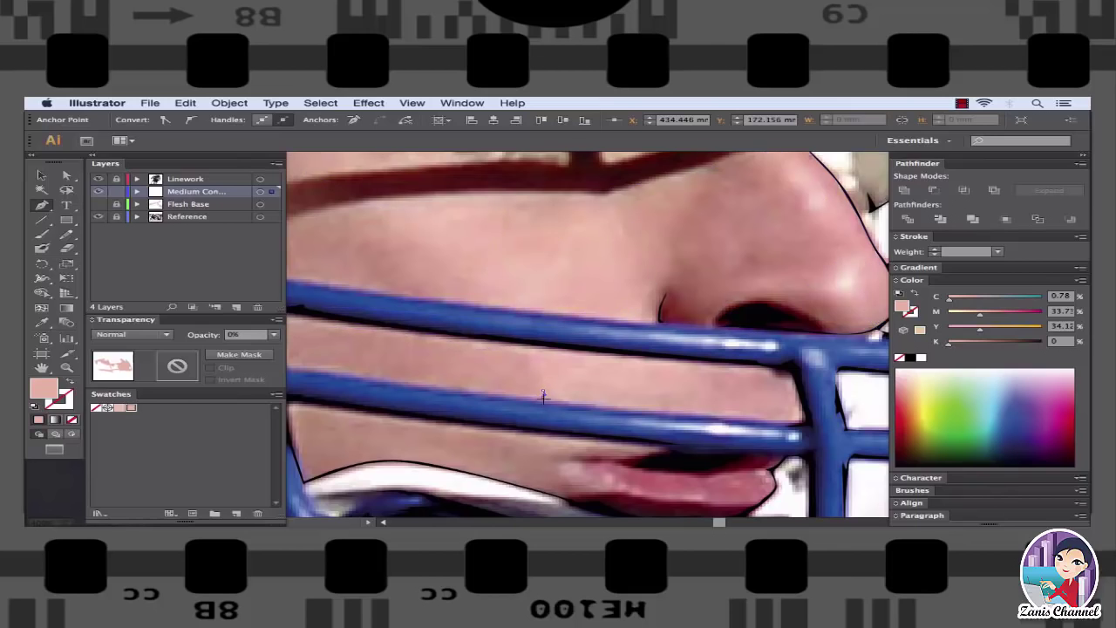
ctrl+click(678, 417)
click(654, 365)
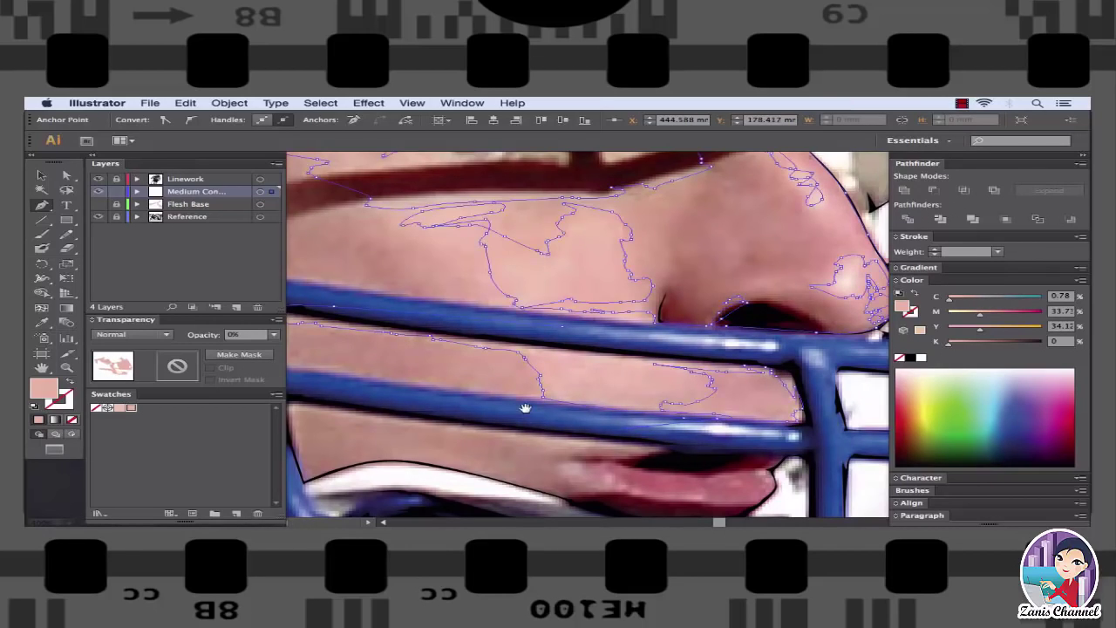
drag(525, 409, 639, 384)
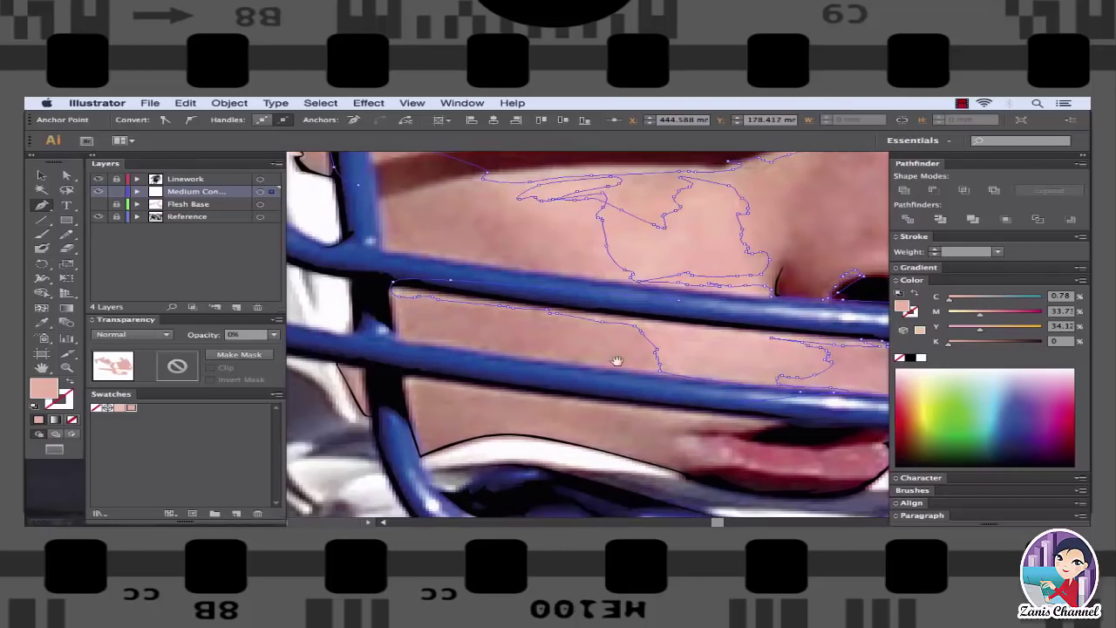
click(365, 396)
key(ctrl+plus)
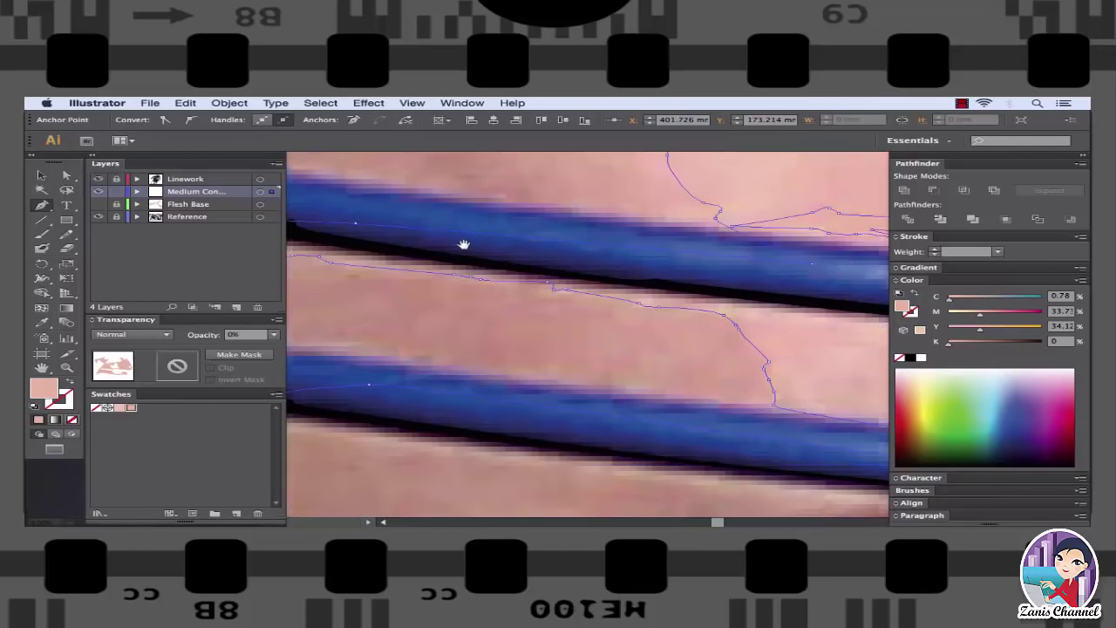
- Start the jaw shadow with curved anchors along the jawline bend and black curve
key(ctrl+minus)
drag(523, 346, 500, 306)
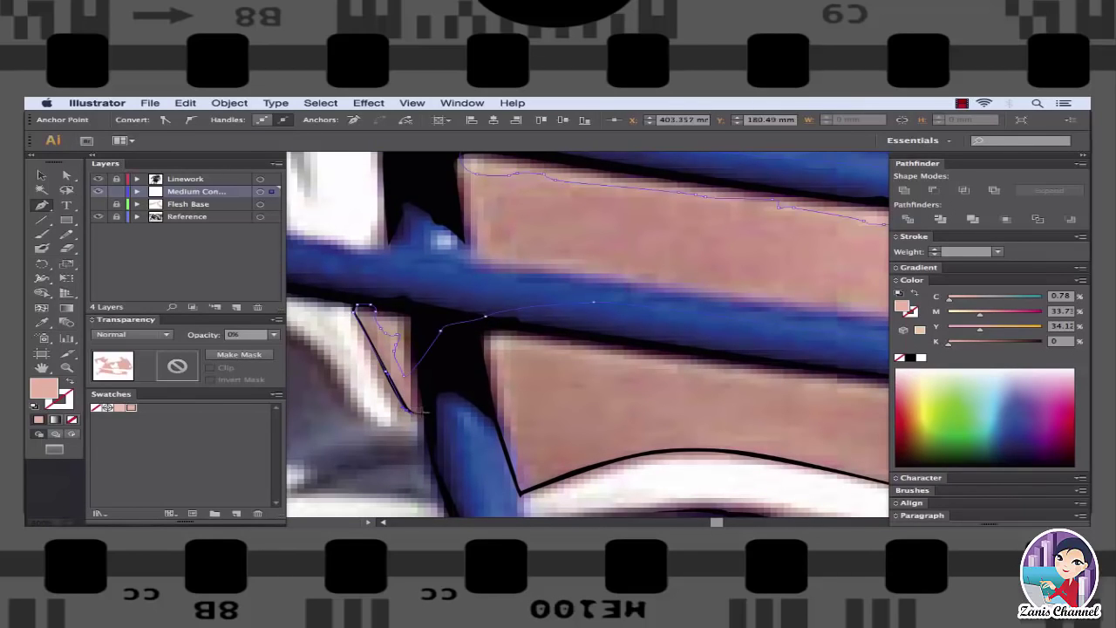
drag(425, 410, 455, 377)
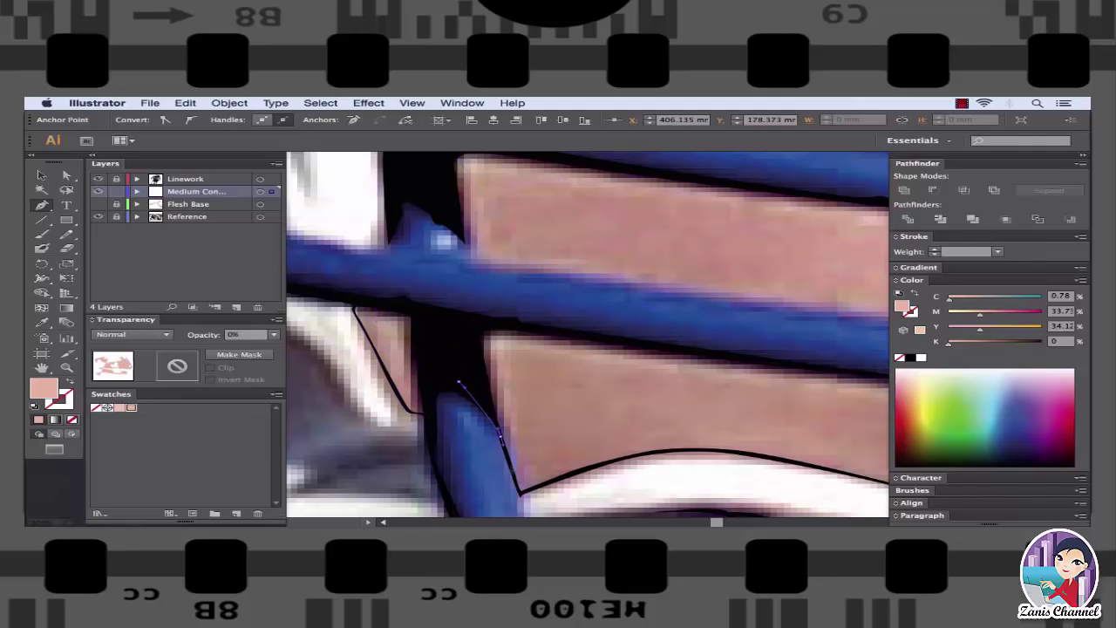
click(520, 496)
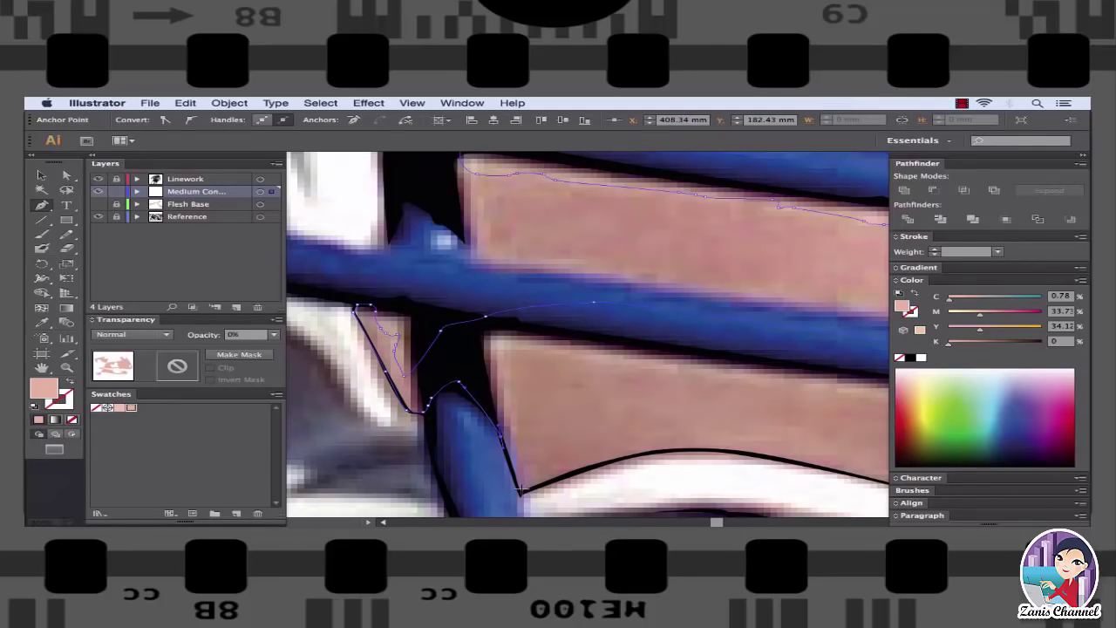
click(590, 468)
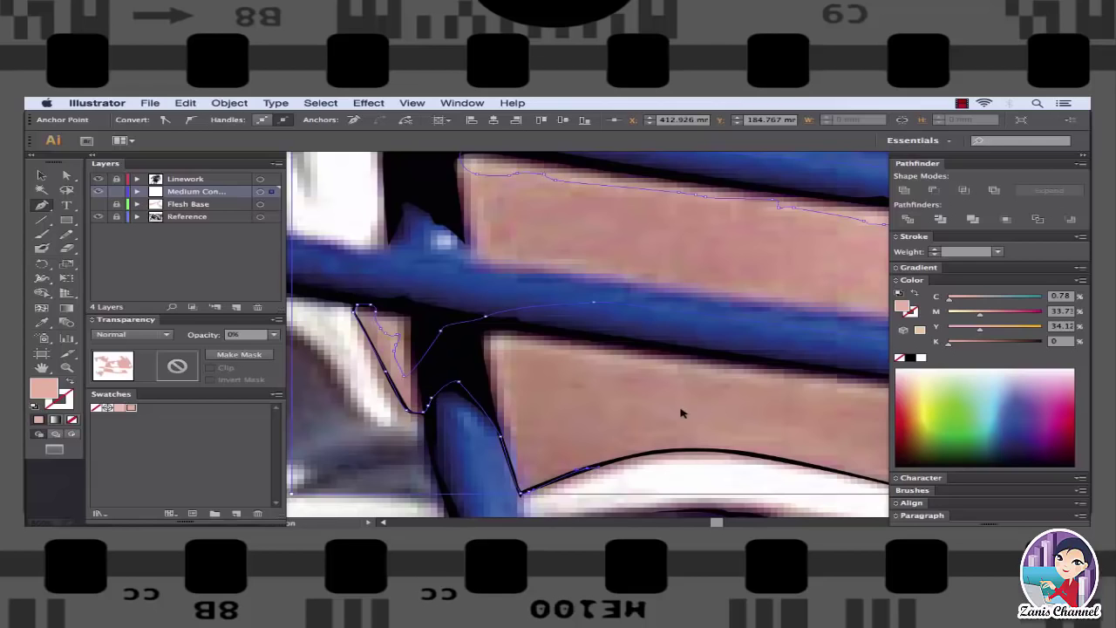
key(ctrl+minus)
drag(575, 315, 558, 310)
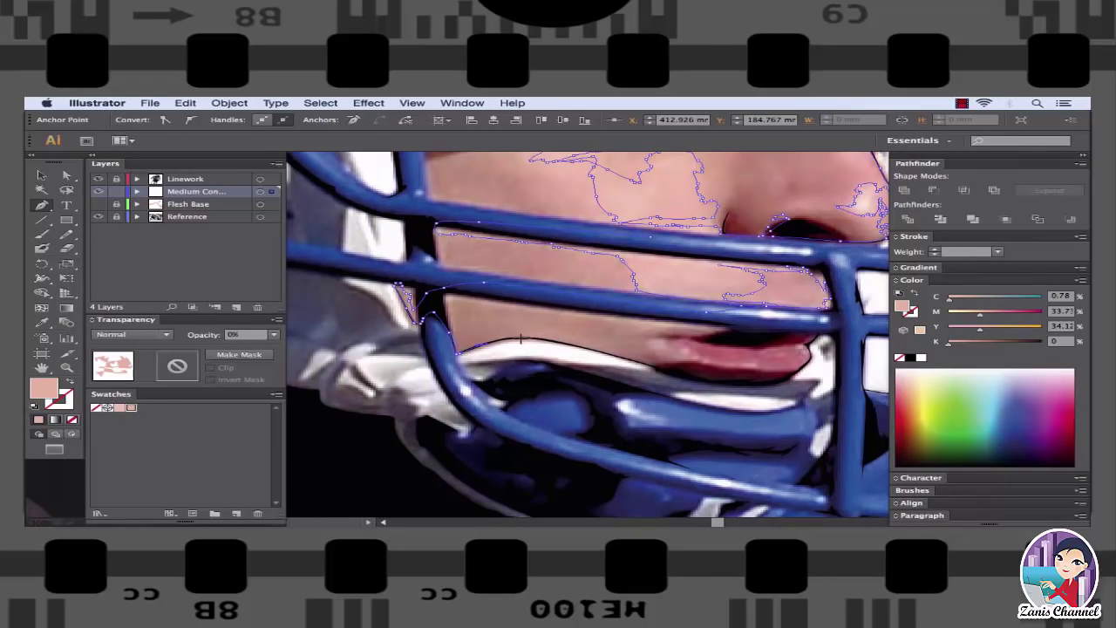
- Extend the shadow path along the lip to its corner and back along the lower lip
super+click(536, 342)
click(622, 360)
super+click(648, 369)
click(776, 370)
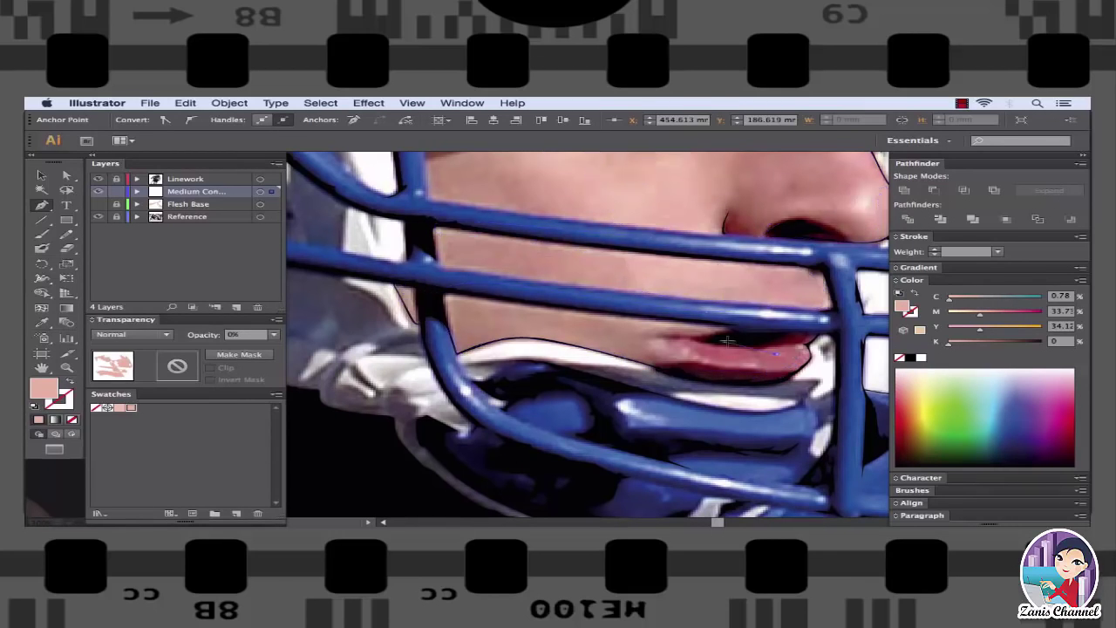
super+click(711, 283)
scroll(791, 382, up, 3)
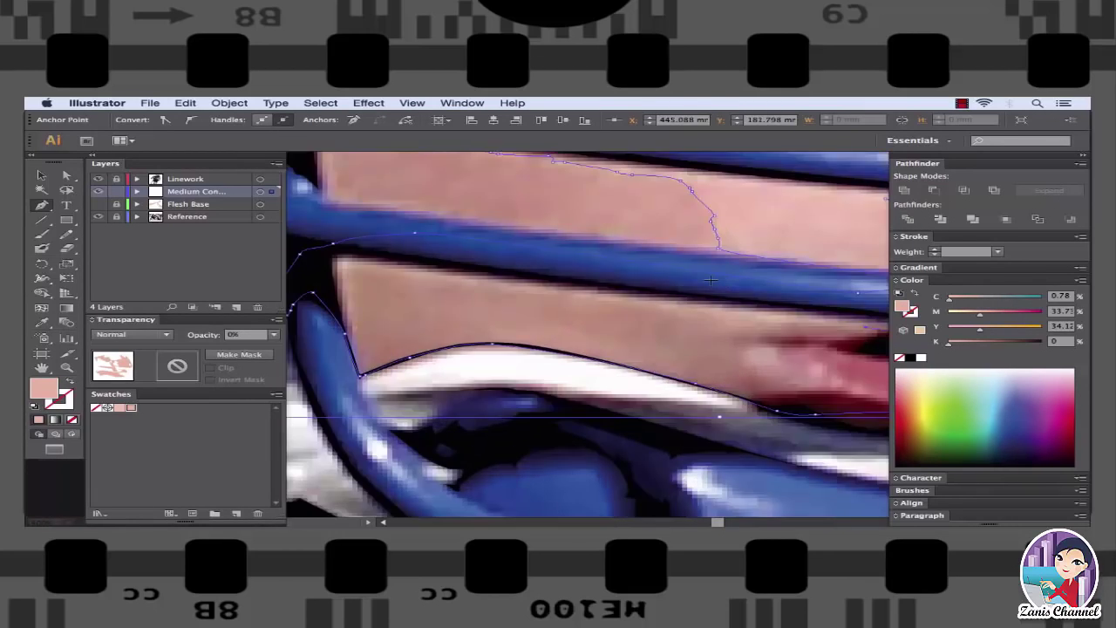
scroll(791, 381, up, 2)
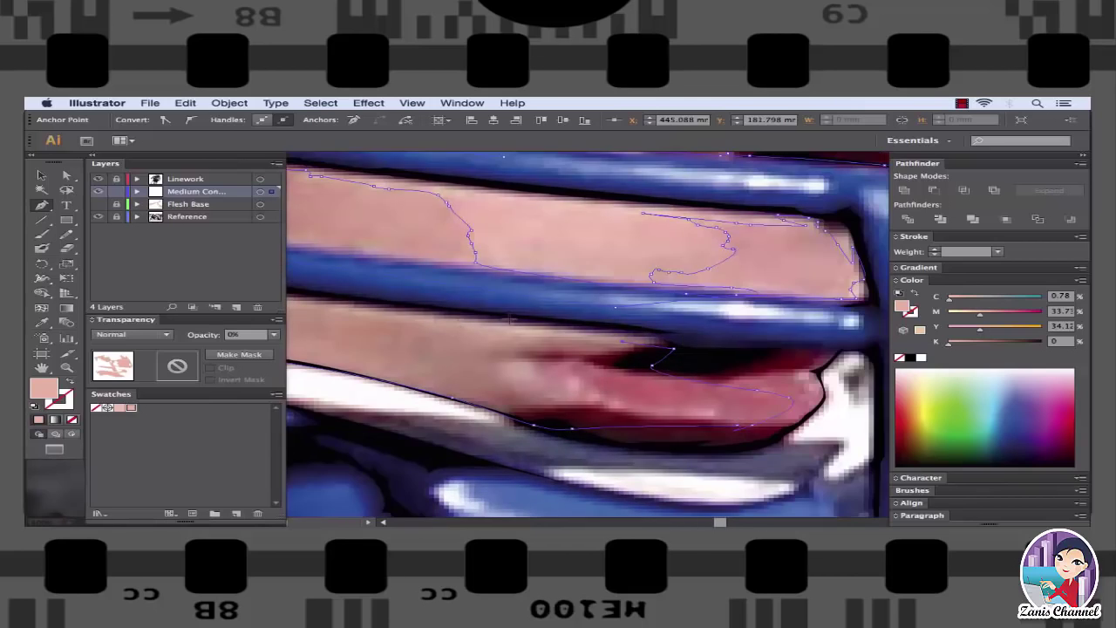
click(804, 365)
click(670, 343)
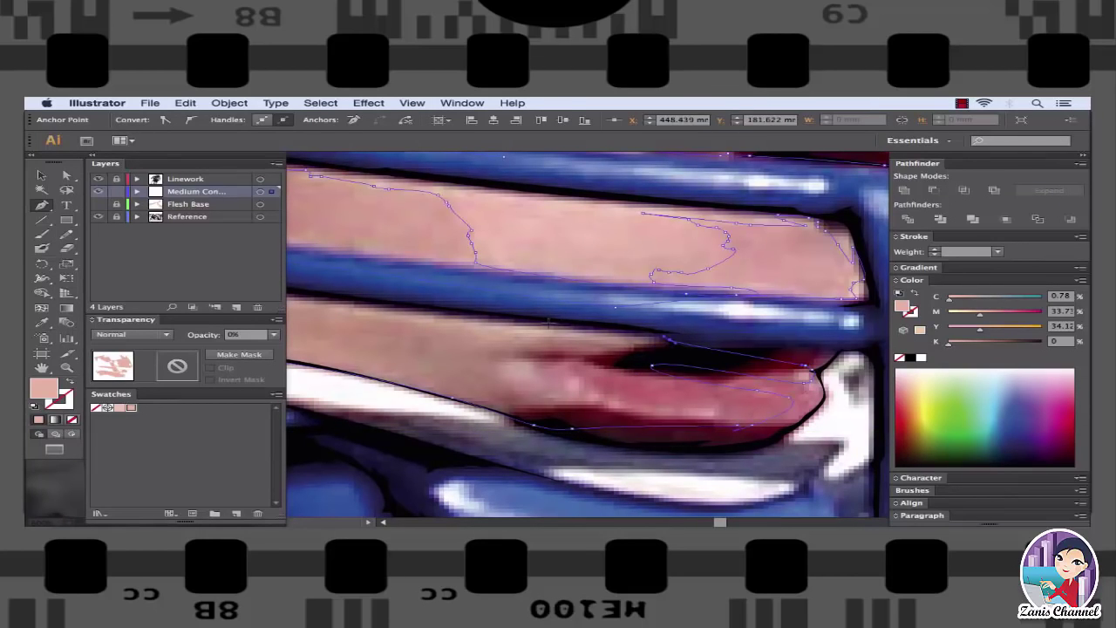
mouse_move(543, 321)
mouse_down()
mouse_move(503, 318)
mouse_move(689, 338)
mouse_up()
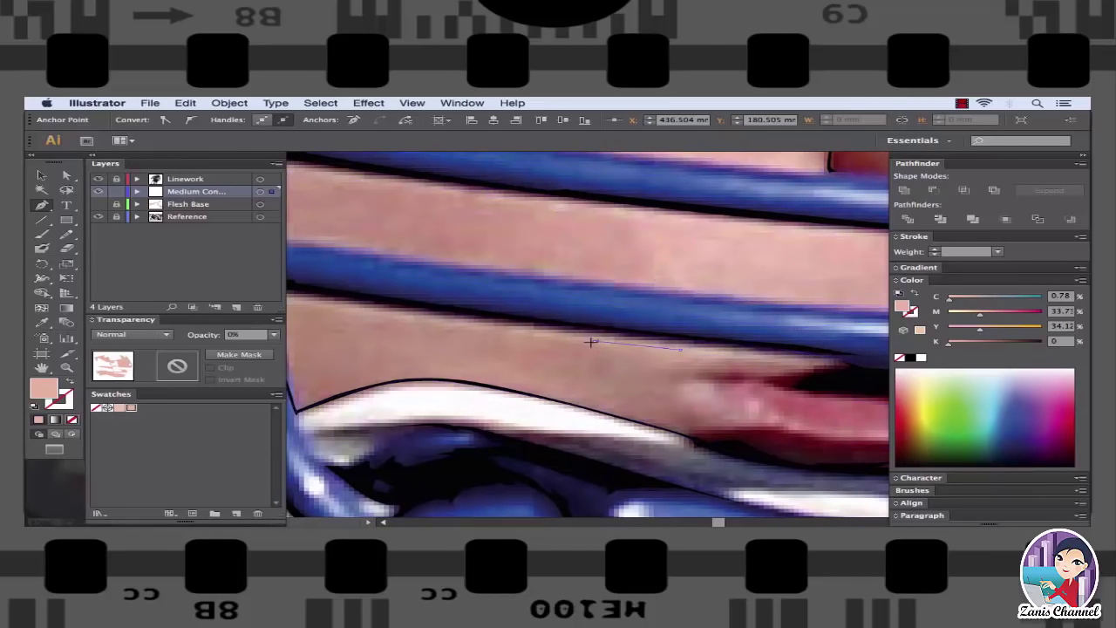
drag(565, 335, 471, 322)
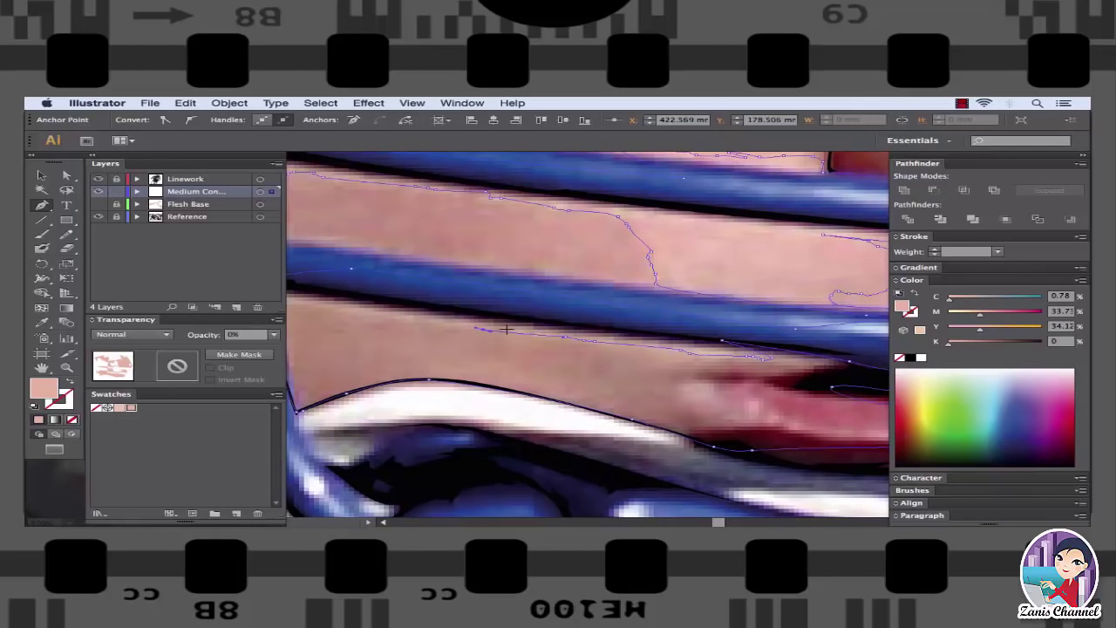
- Carry the lip shadow left to the bar junction and close the shape
ctrl+click(499, 327)
drag(436, 311, 536, 334)
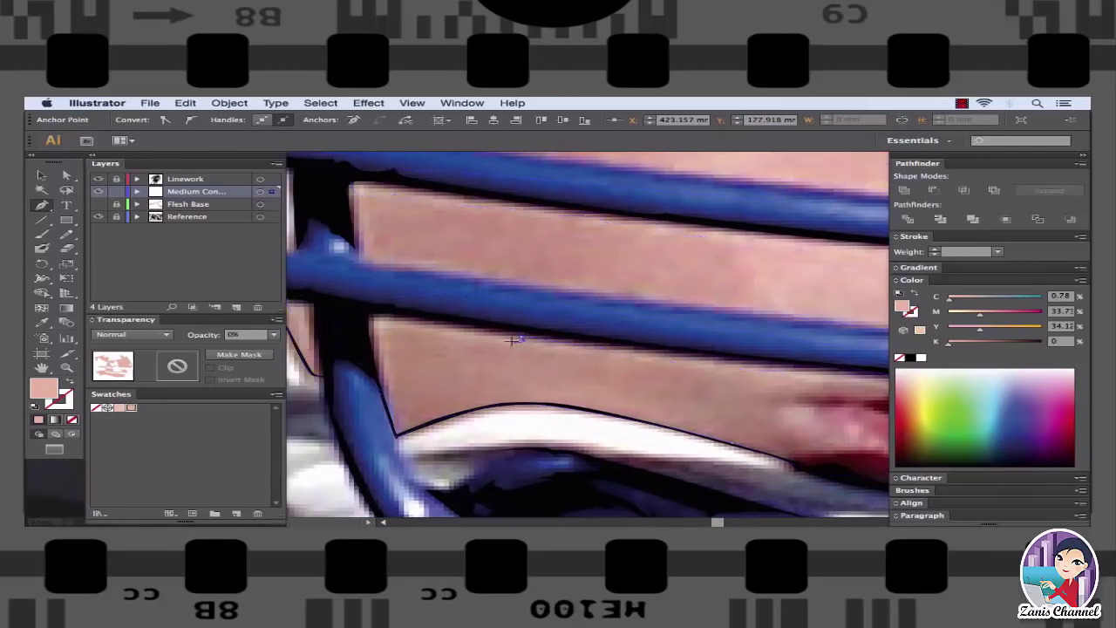
click(382, 329)
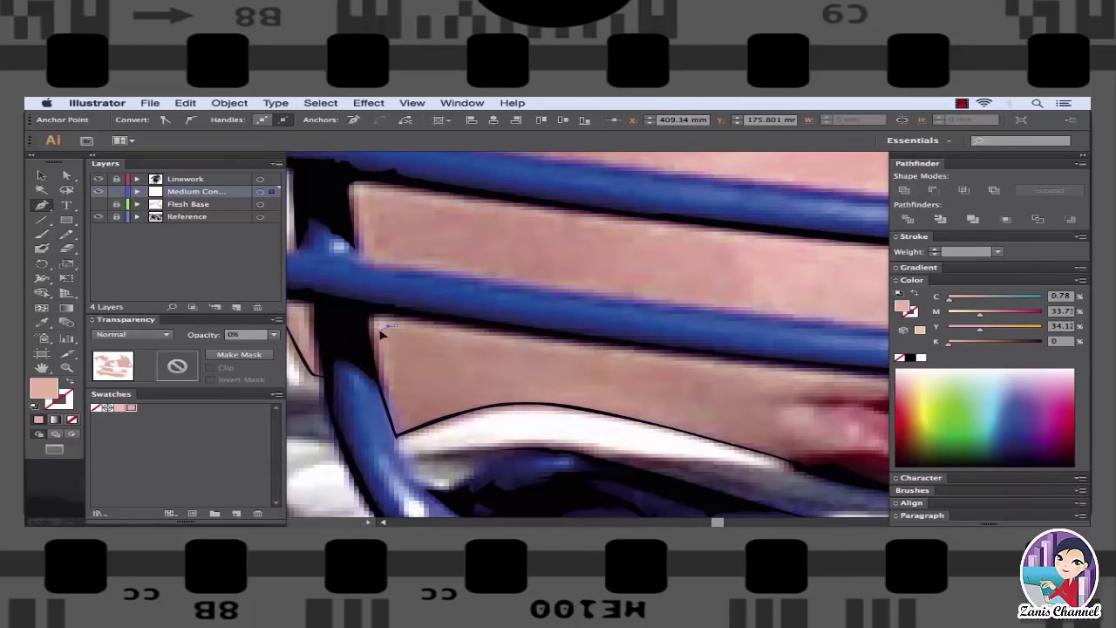
ctrl+click(393, 376)
ctrl+click(393, 307)
drag(585, 312, 756, 361)
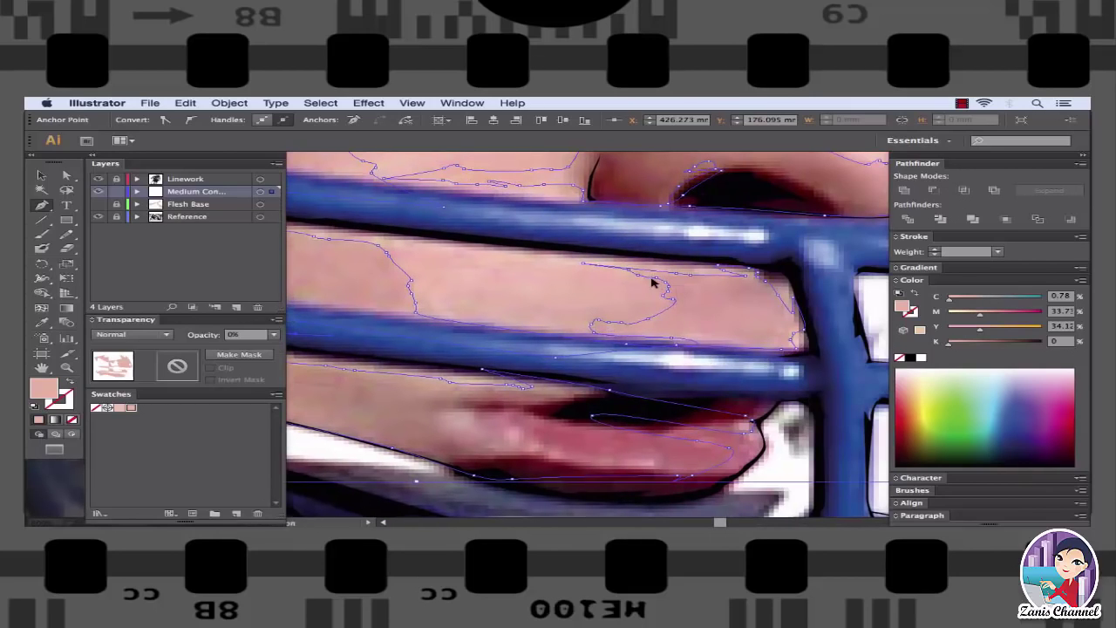
scroll(653, 281, down, 3)
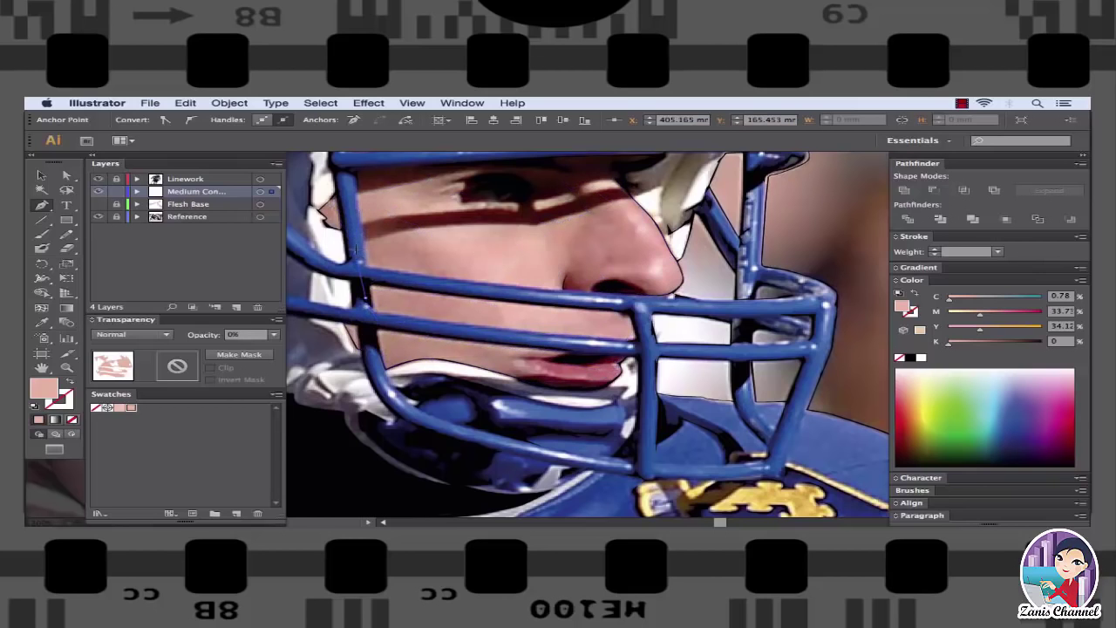
- Add shadow anchors beside and up along the vertical facemask bar
click(424, 179)
scroll(425, 179, up, 3)
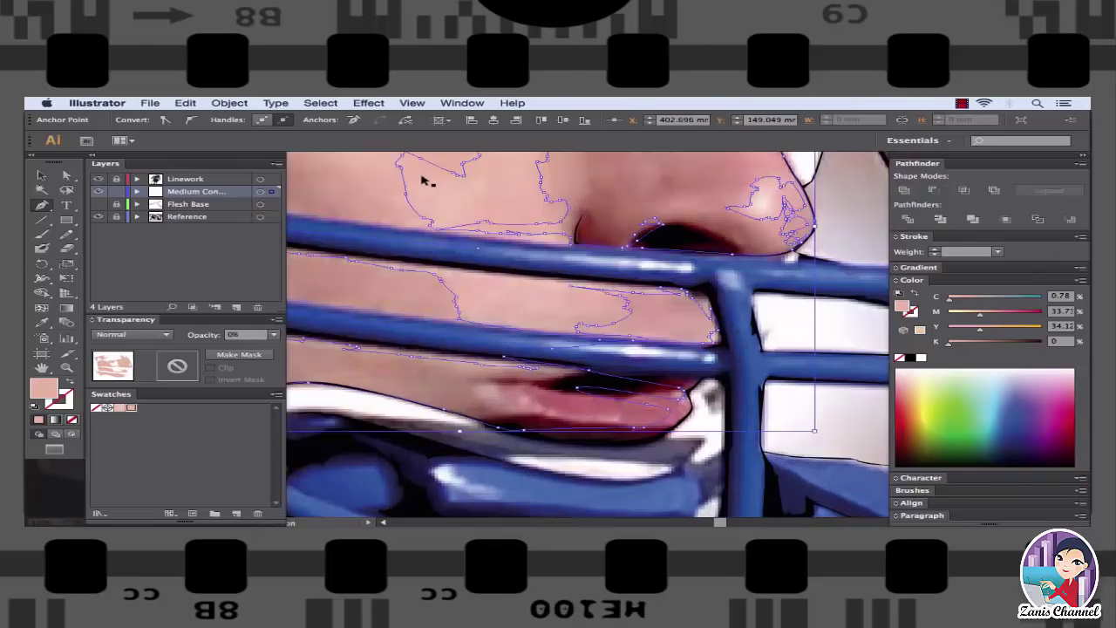
scroll(428, 179, up, 3)
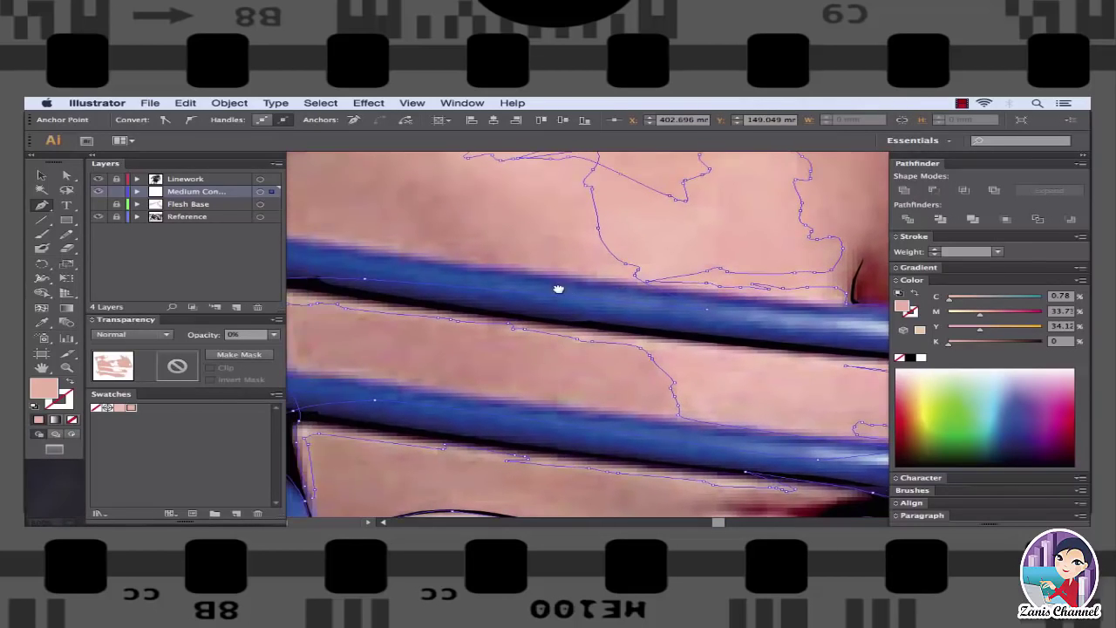
scroll(557, 280, up, 3)
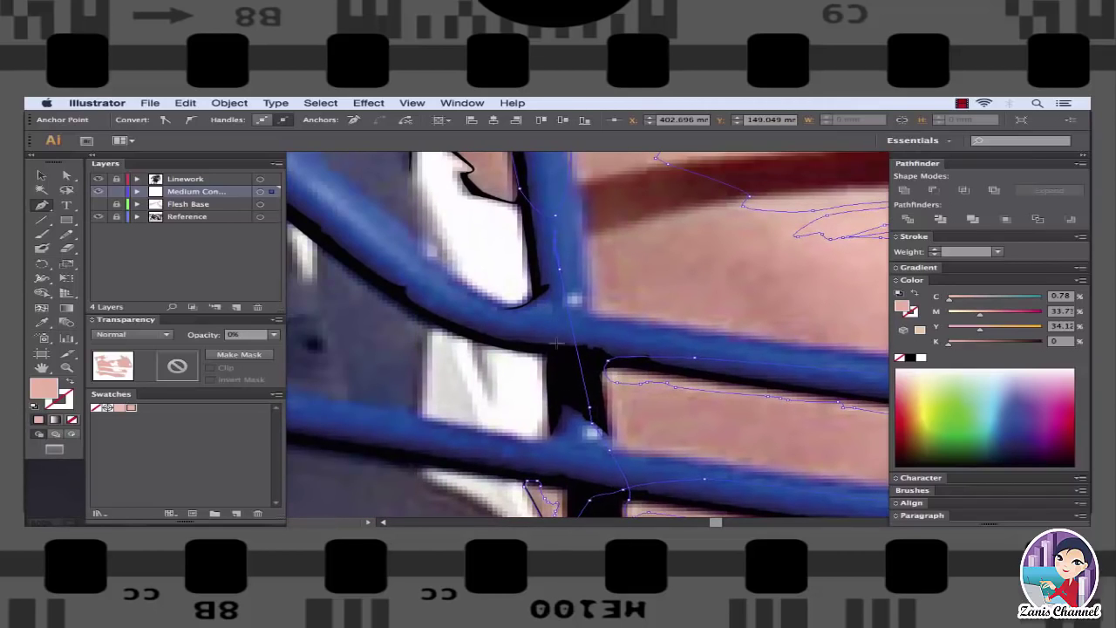
scroll(574, 432, up, 1)
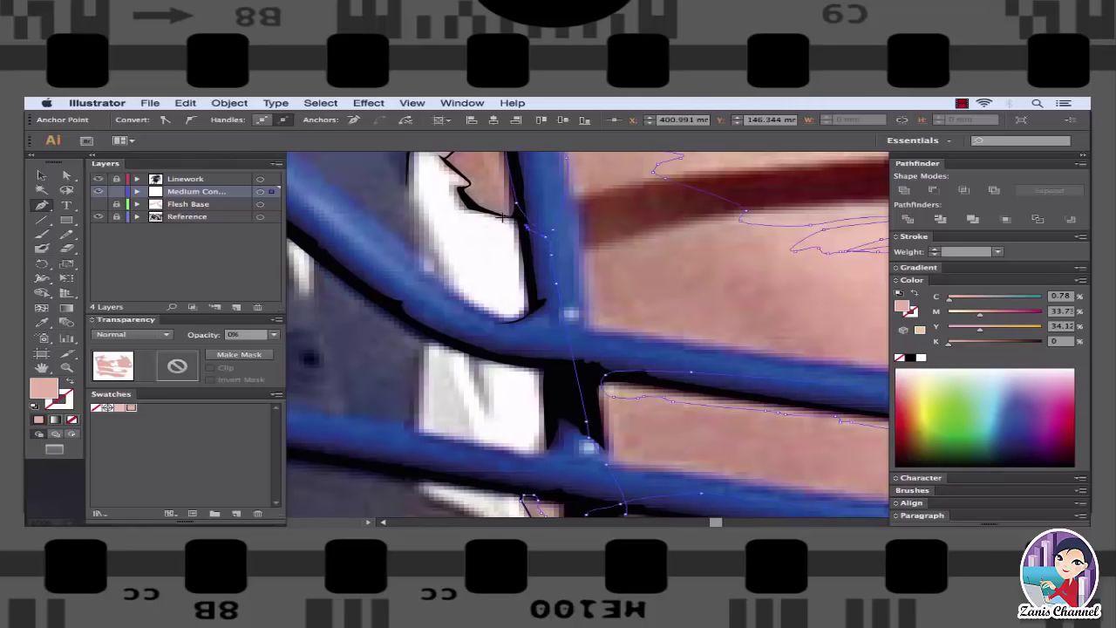
click(546, 235)
scroll(575, 349, up, 3)
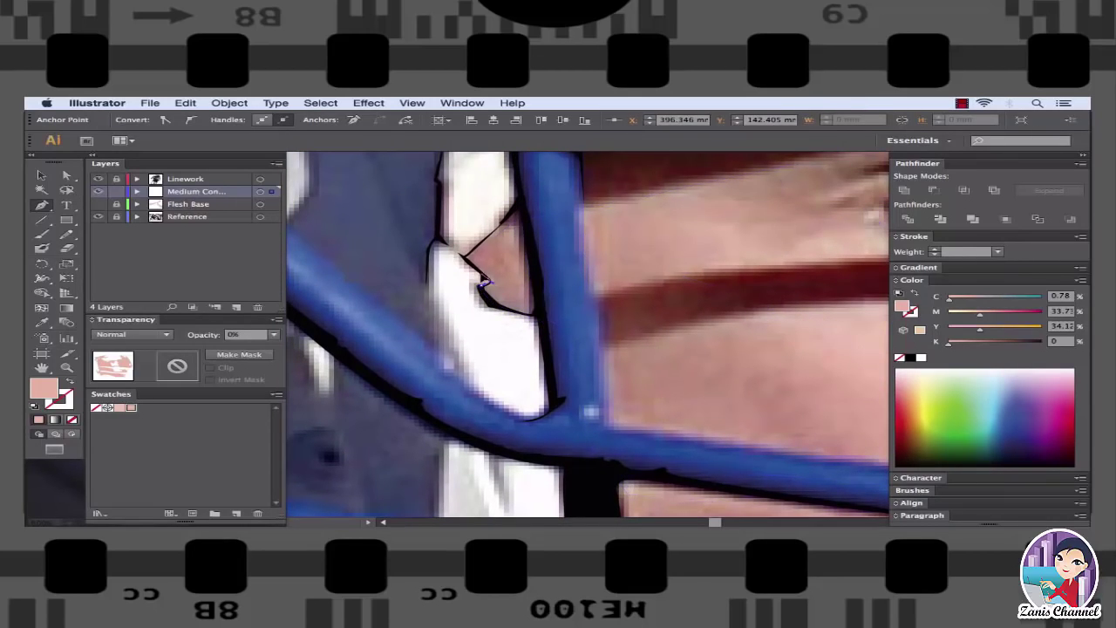
click(463, 250)
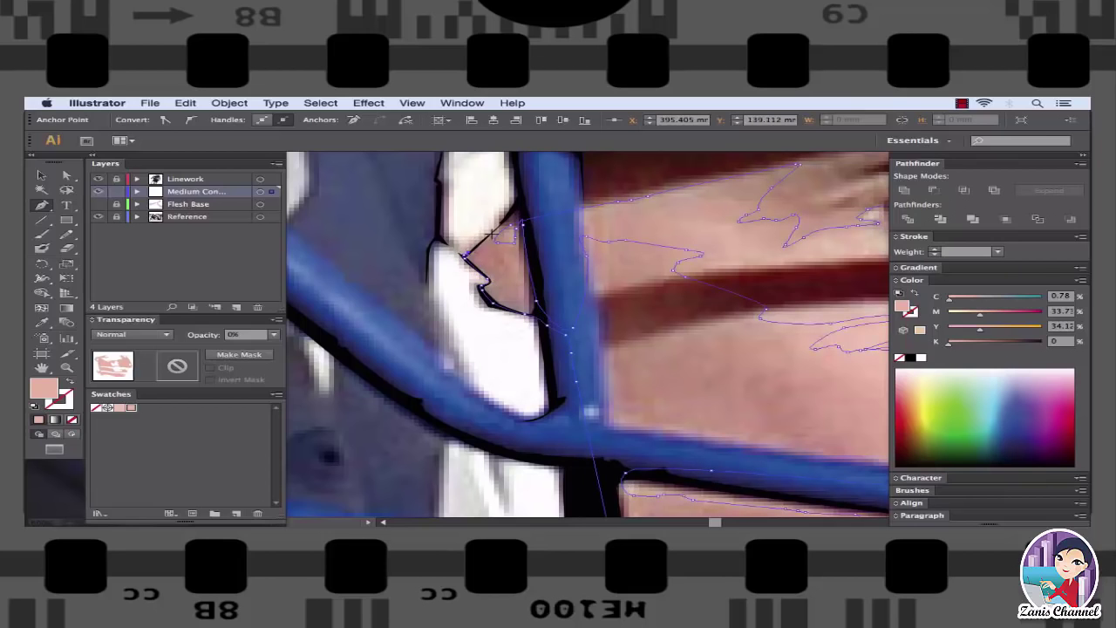
click(515, 211)
scroll(515, 211, down, 3)
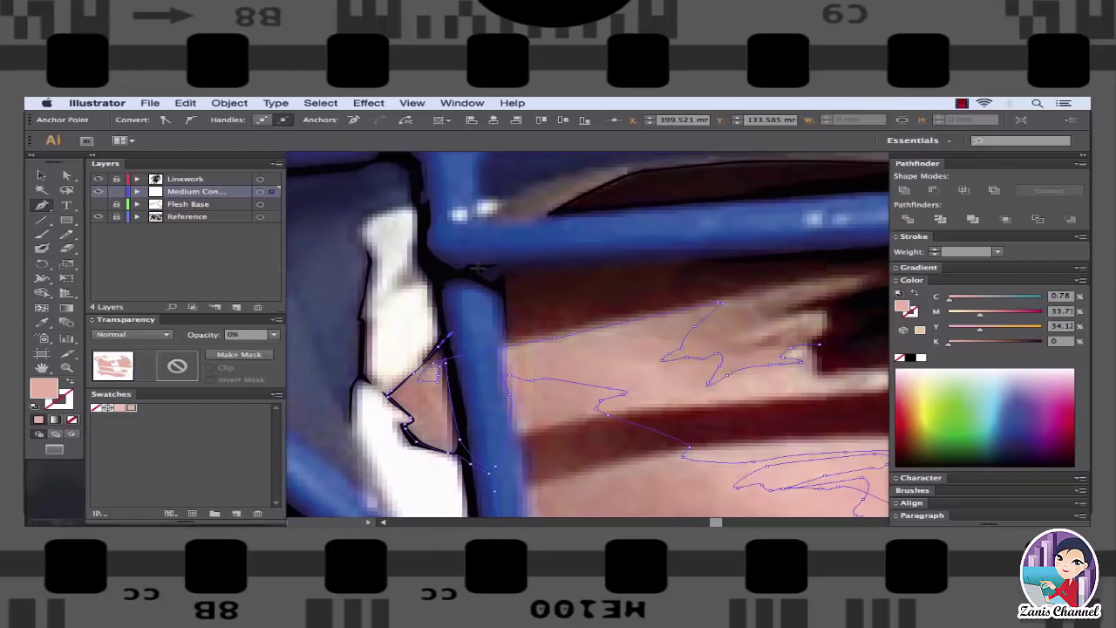
- Trace a shadow outline under the top facemask bar down toward the eye shadow edge
drag(488, 262, 380, 335)
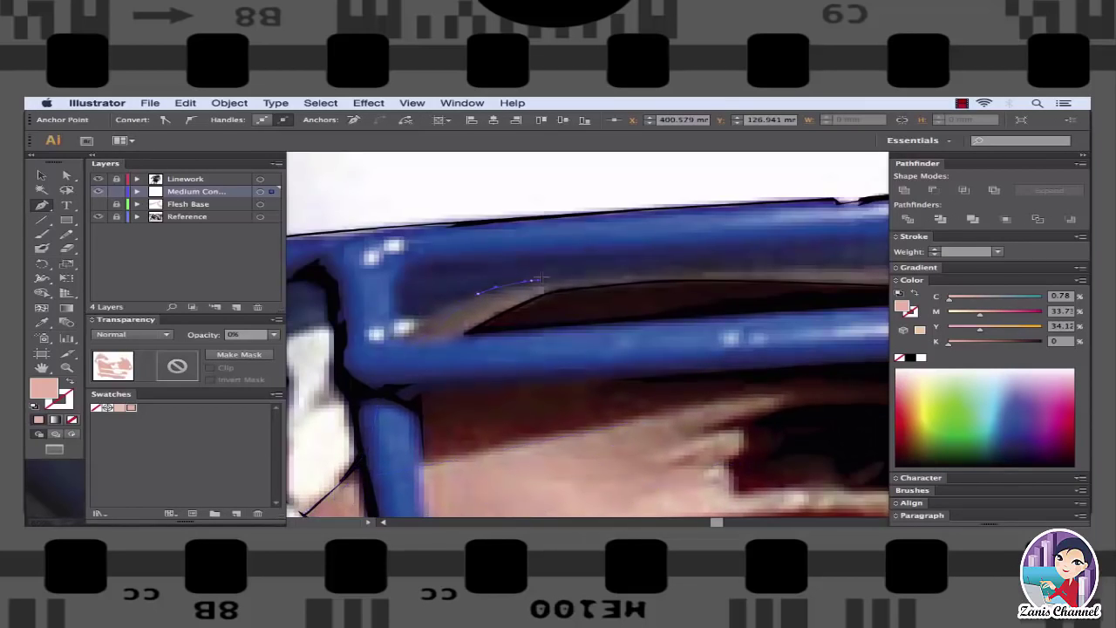
click(648, 216)
key(ctrl+minus)
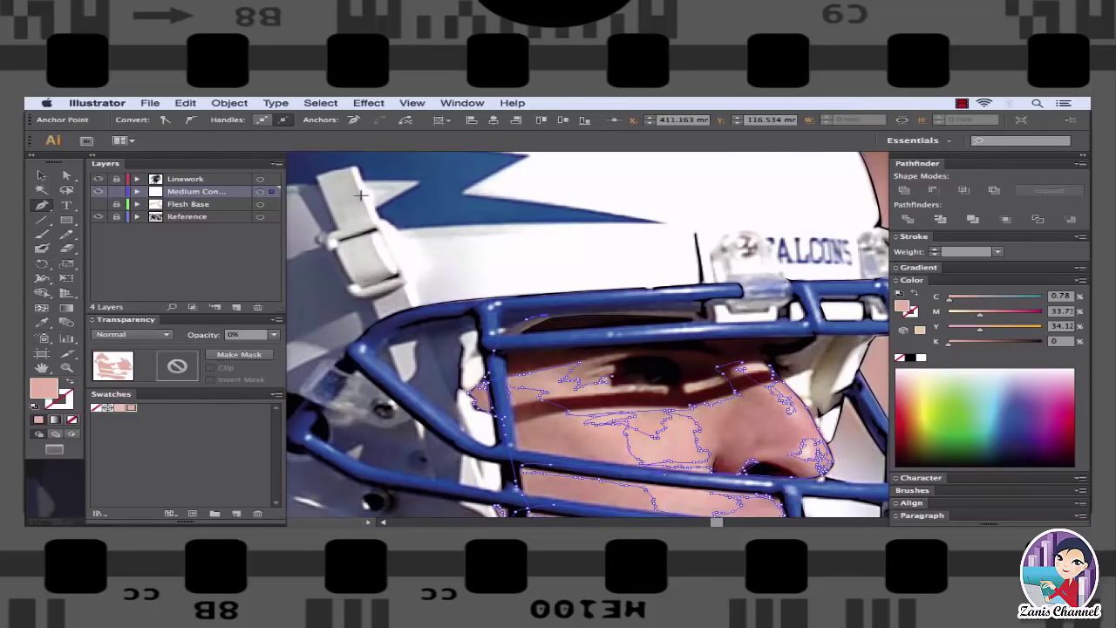
click(701, 310)
click(709, 307)
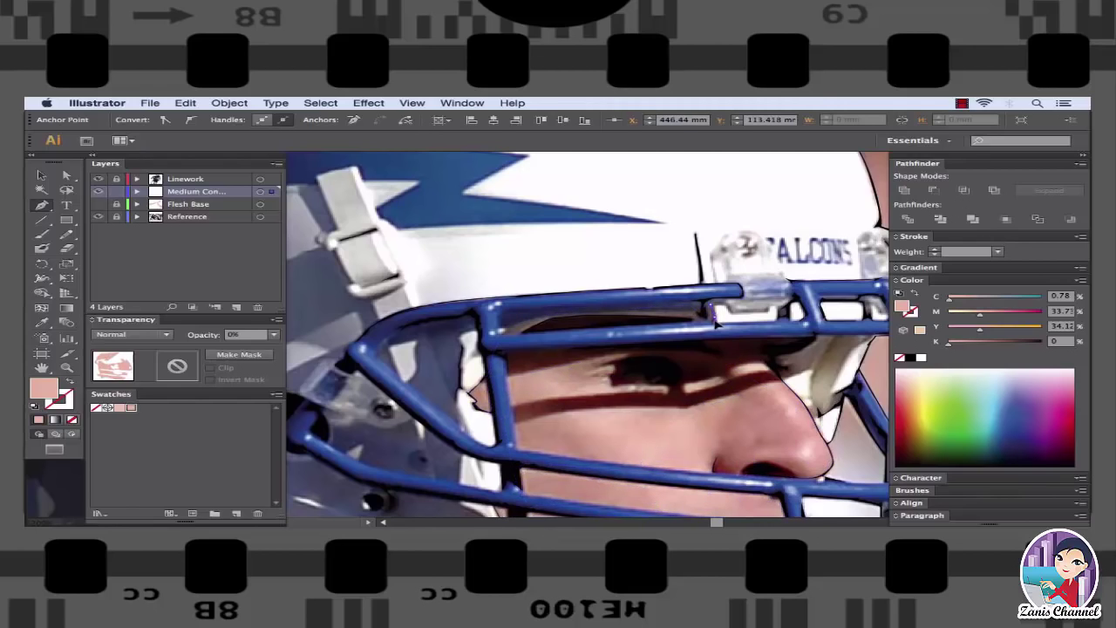
click(719, 324)
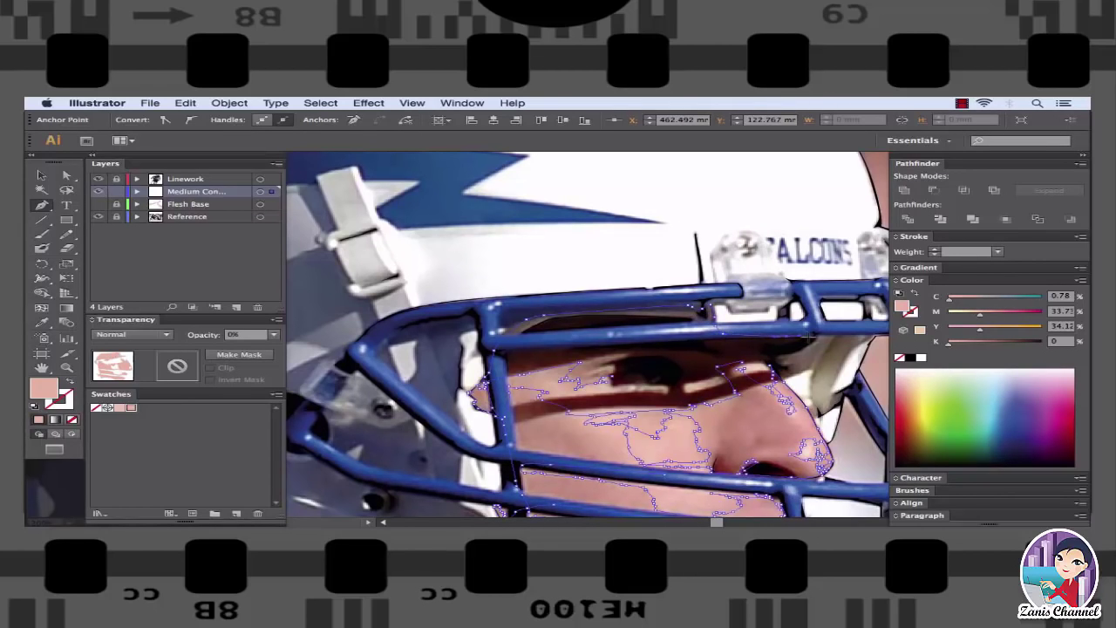
click(764, 355)
click(768, 364)
- Zoom in on the eye area and place the first curved point along the lower lid
key(ctrl+plus)
mouse_move(637, 359)
mouse_down()
mouse_move(607, 350)
mouse_move(670, 342)
mouse_up()
drag(767, 327, 744, 321)
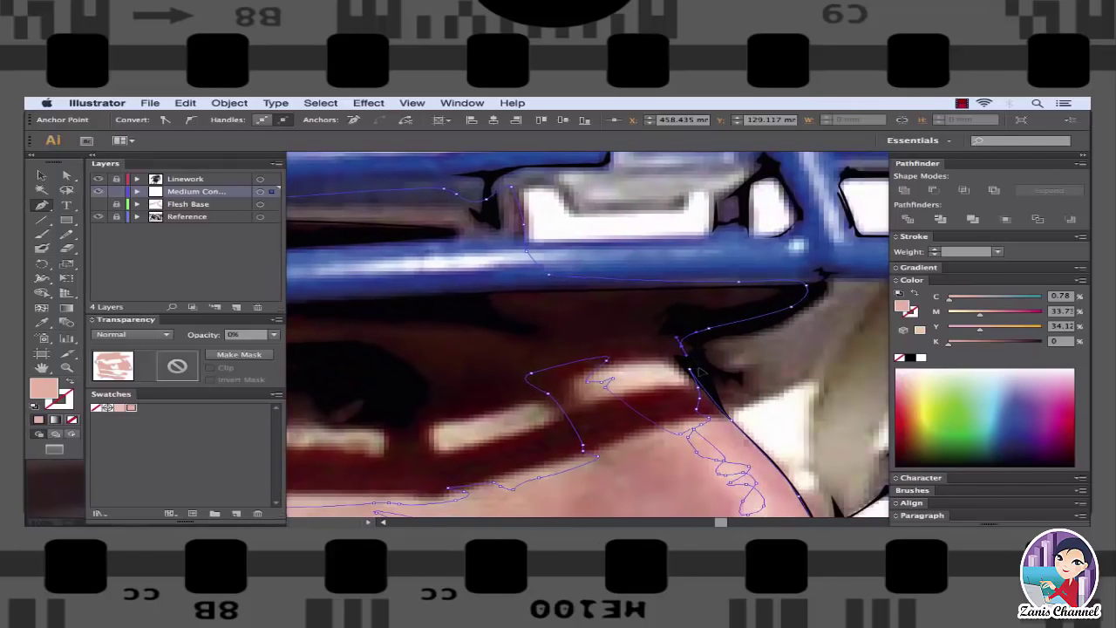
key(ctrl+minus)
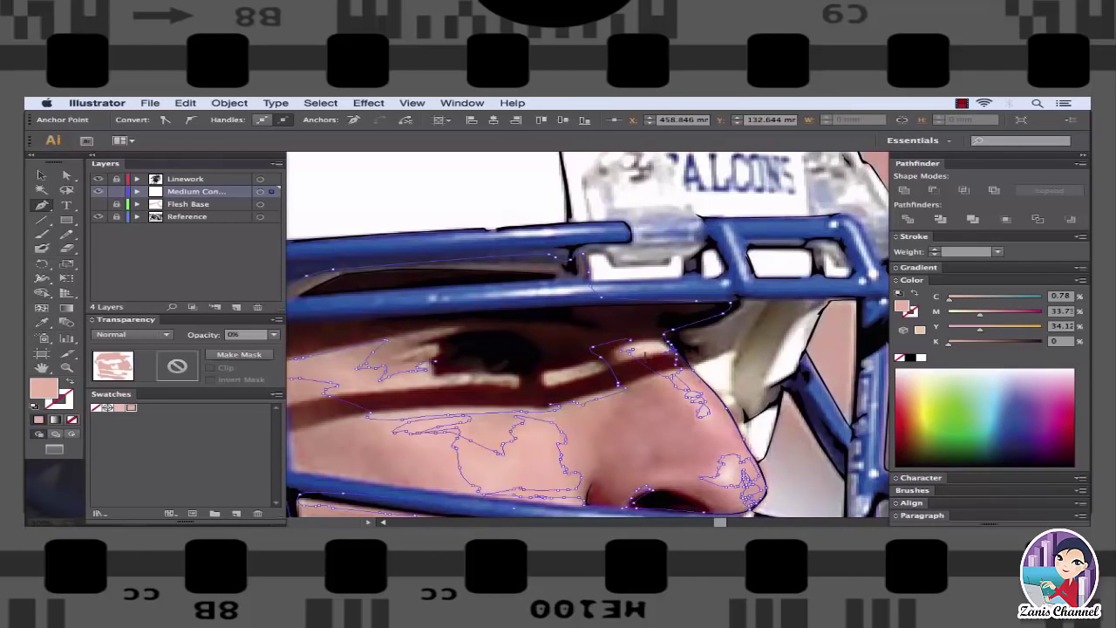
key(ctrl+plus)
key(ctrl+plus)
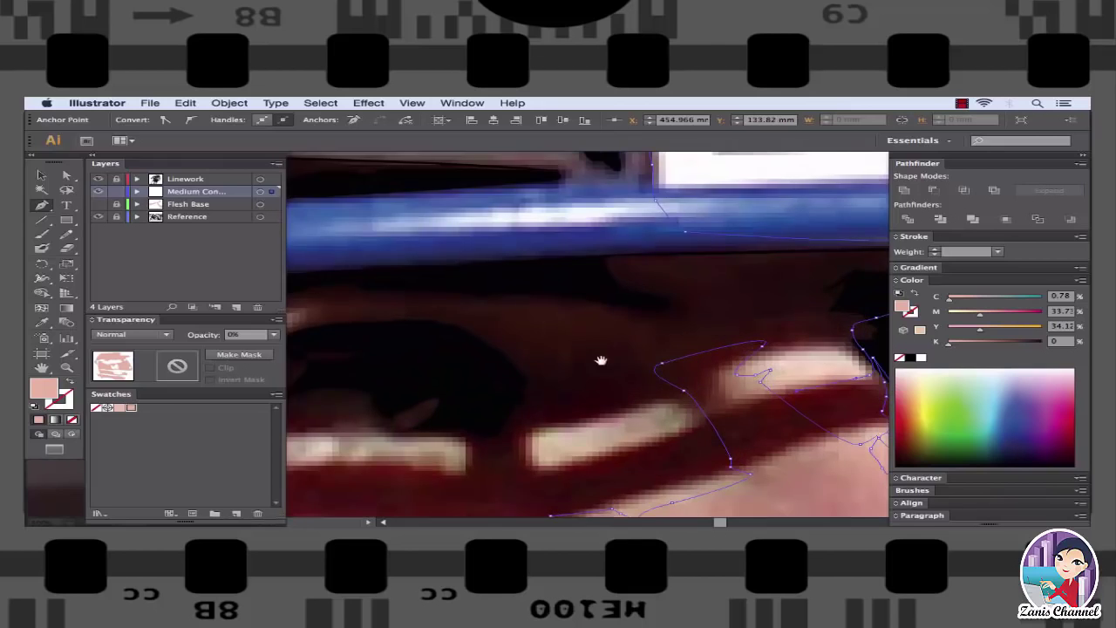
drag(601, 360, 501, 332)
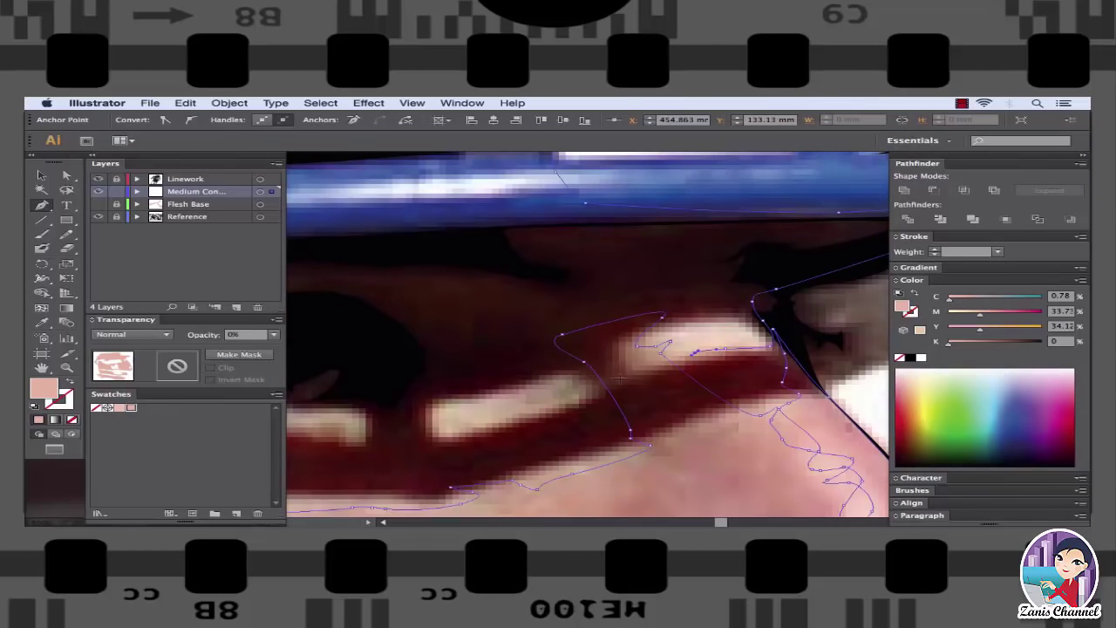
drag(529, 429, 503, 425)
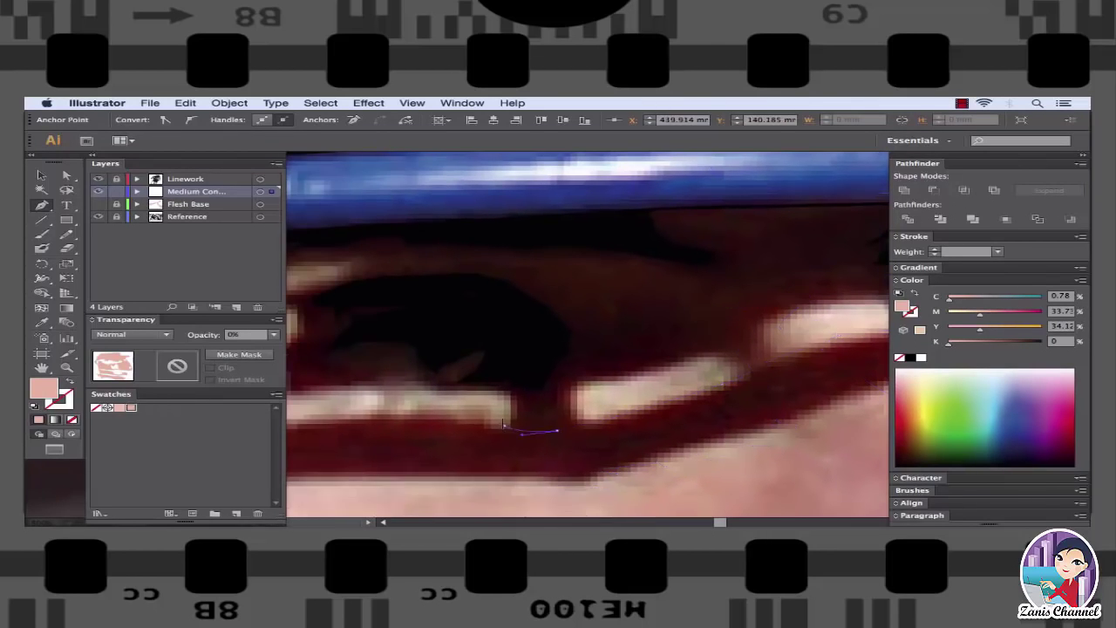
drag(400, 401, 409, 392)
- Trace the shadow along the lower lid edge and close the eye shadow shape
click(407, 376)
click(444, 387)
click(508, 381)
click(547, 362)
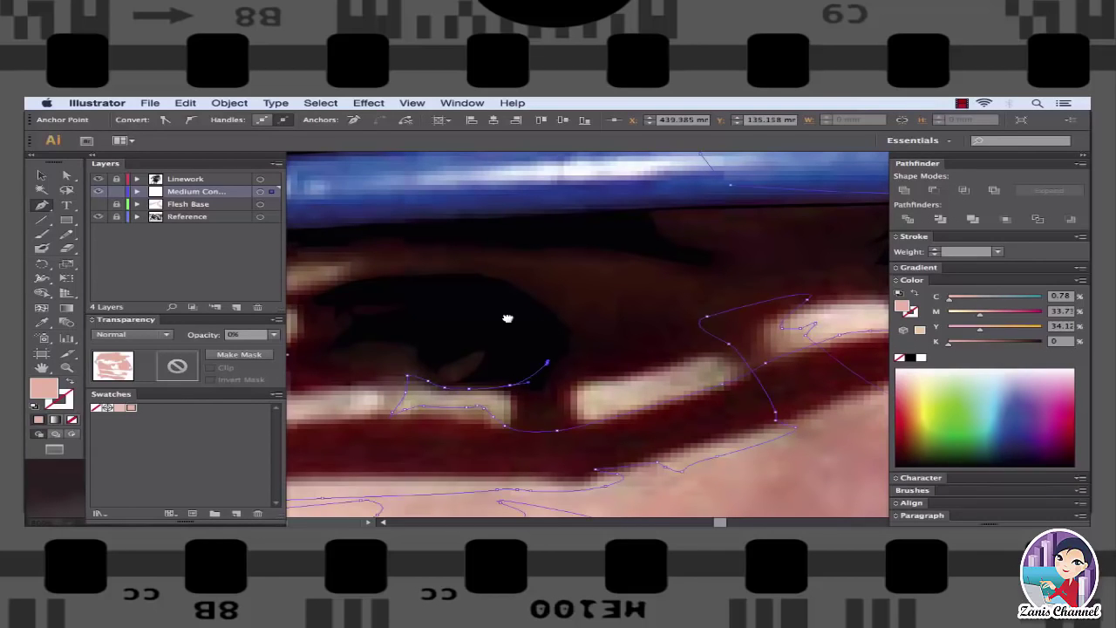
drag(507, 318, 553, 322)
drag(475, 377, 538, 378)
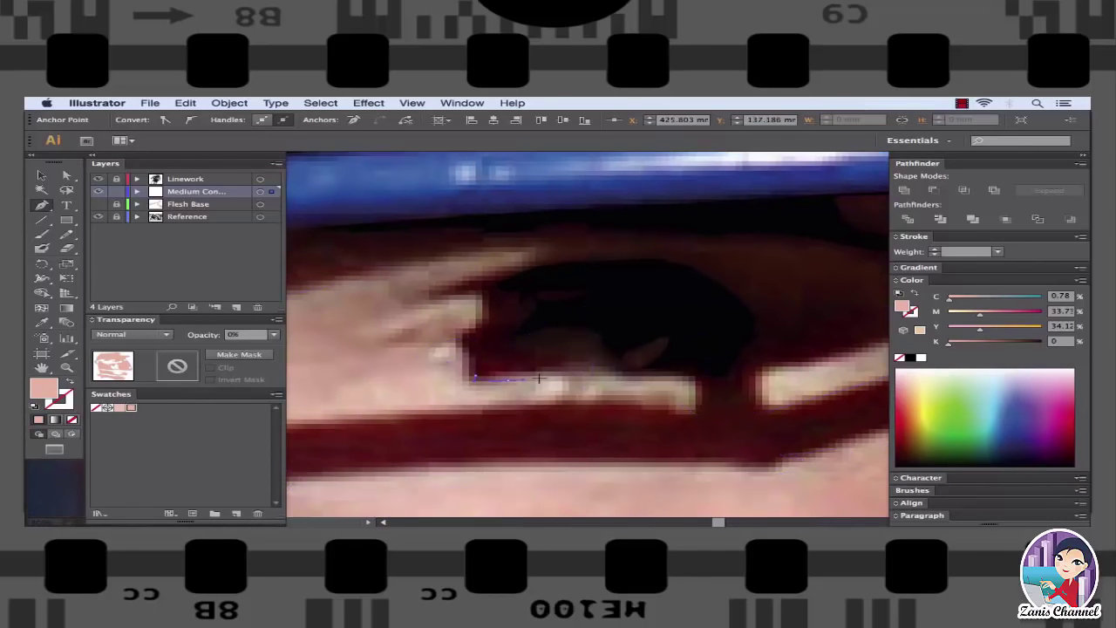
click(533, 402)
- Zoom out to the whole face and toggle the path outlines to check against the photo
drag(463, 408, 613, 393)
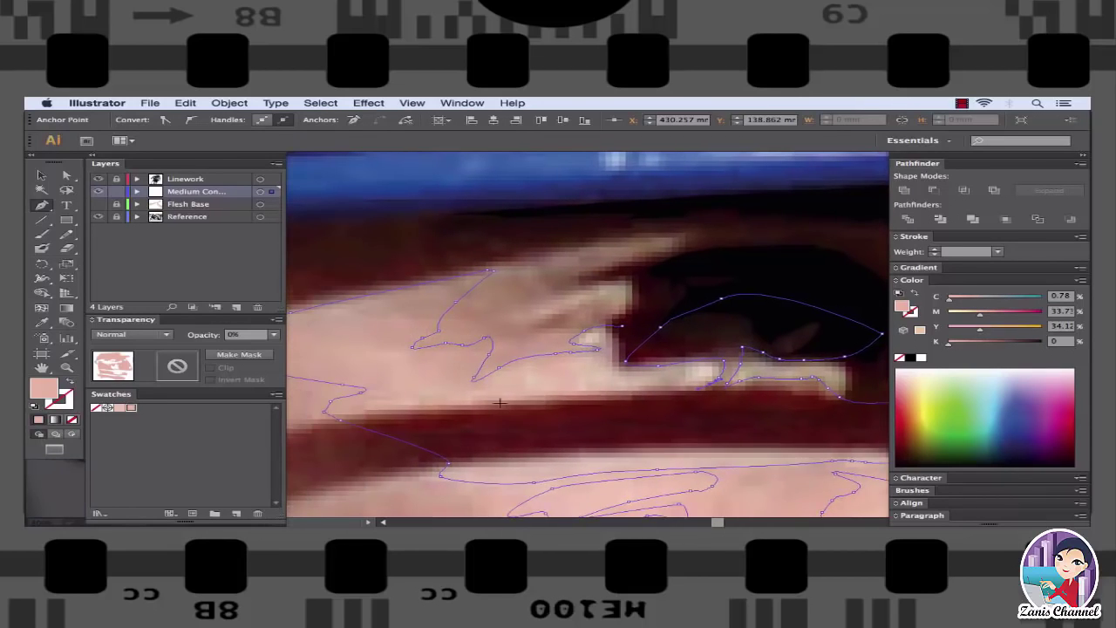
key(ctrl+minus)
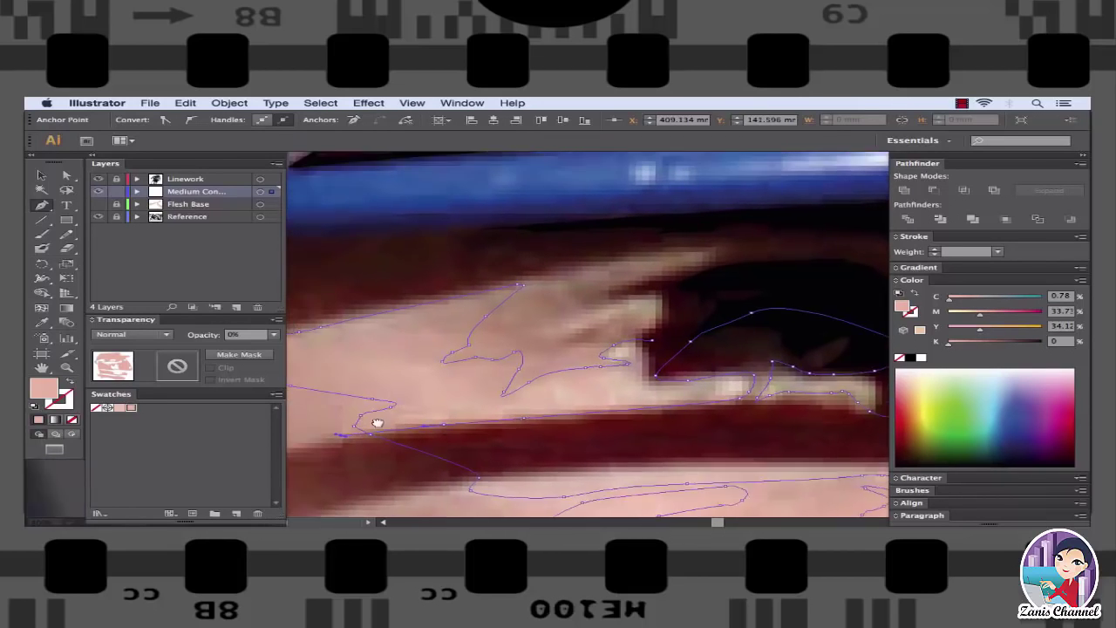
key(ctrl+minus)
key(ctrl+minus)
key(ctrl+z)
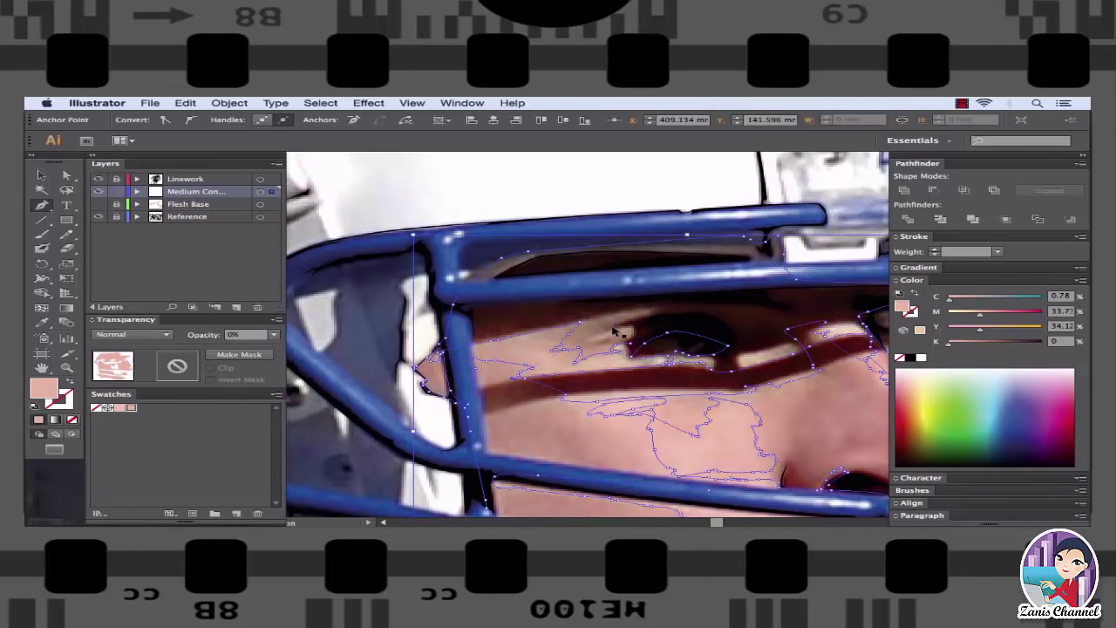
key(ctrl+shift+z)
- Start a shadow shape under the top helmet bar, running down beside the eye toward the nose
key(ctrl+z)
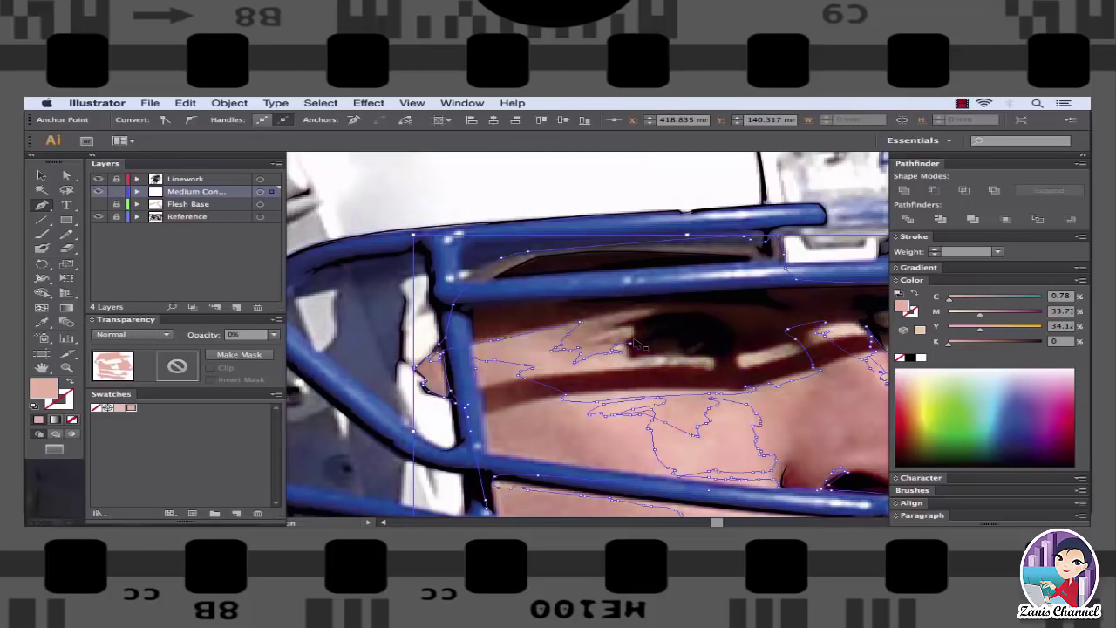
scroll(639, 346, down, 3)
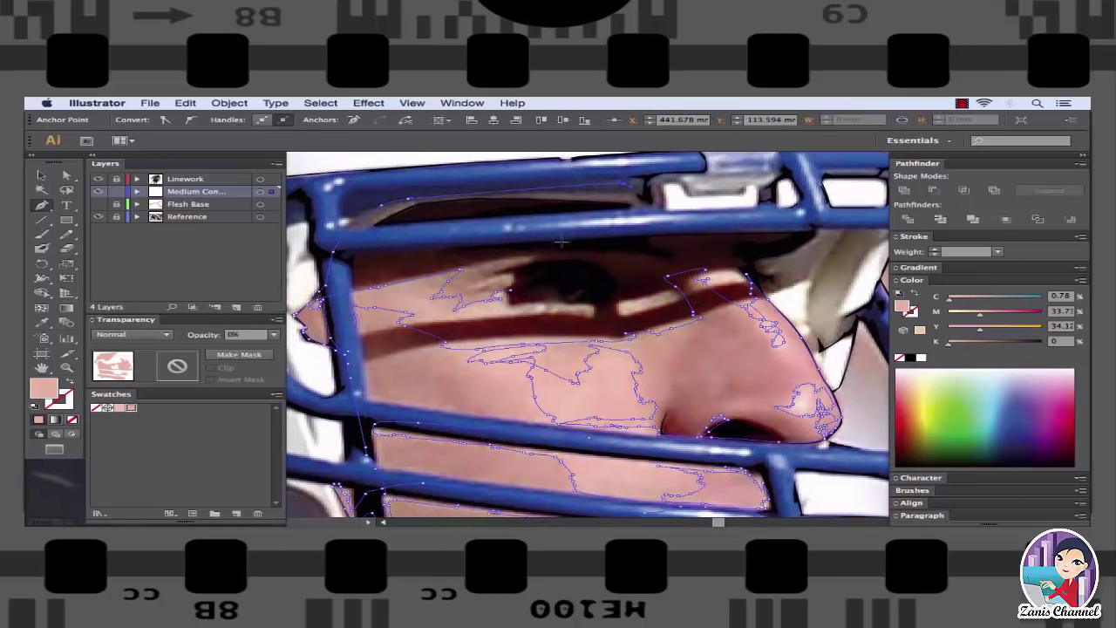
click(658, 187)
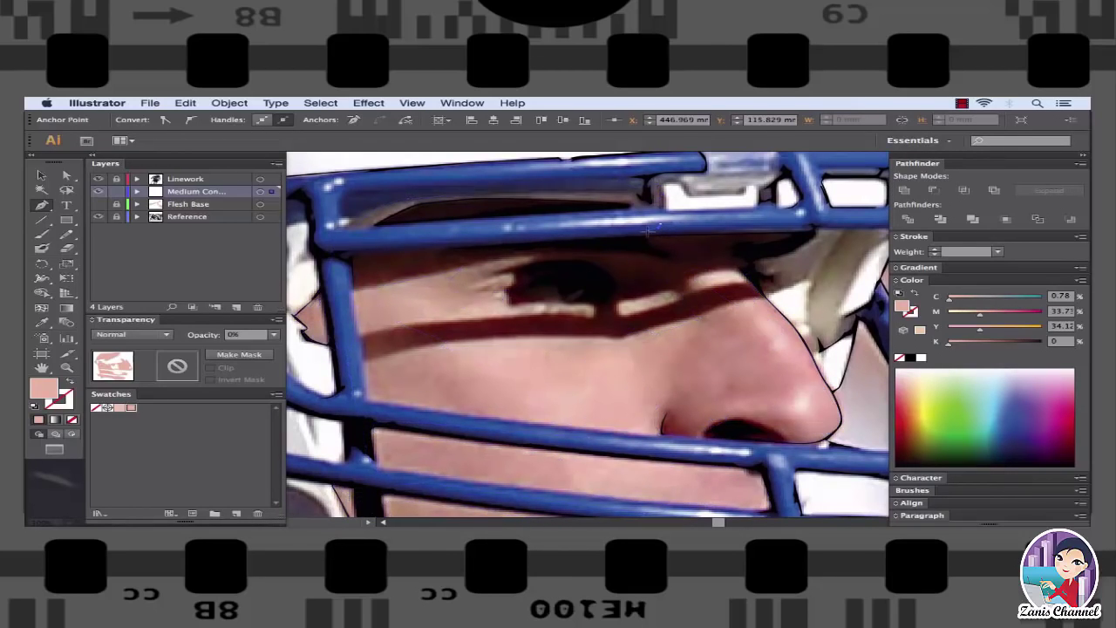
drag(649, 243, 689, 242)
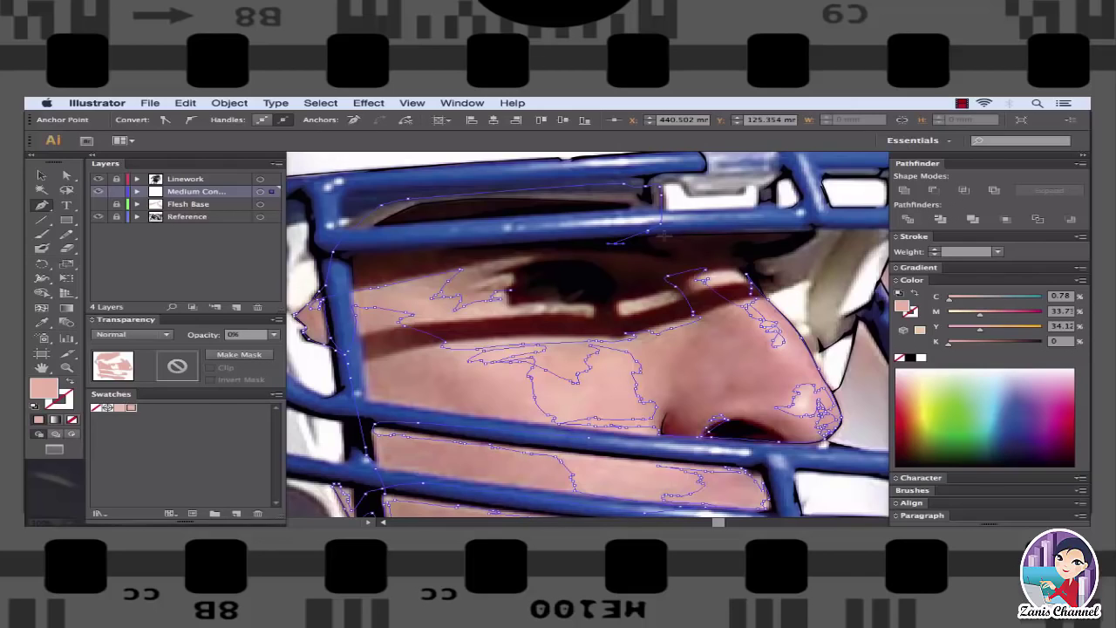
click(600, 241)
click(810, 234)
click(748, 263)
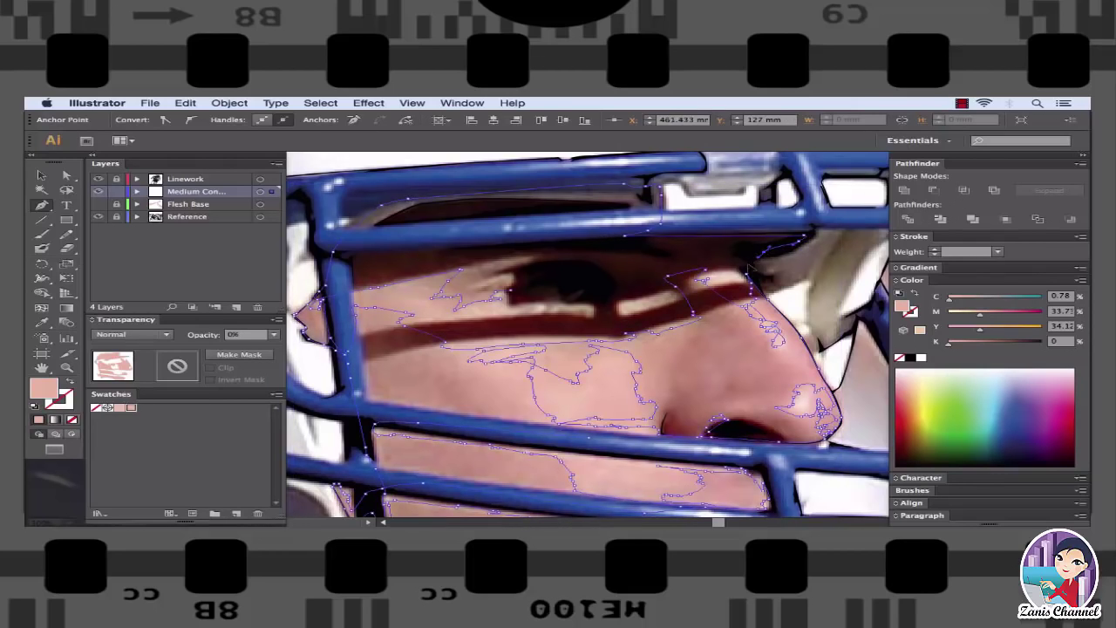
click(750, 278)
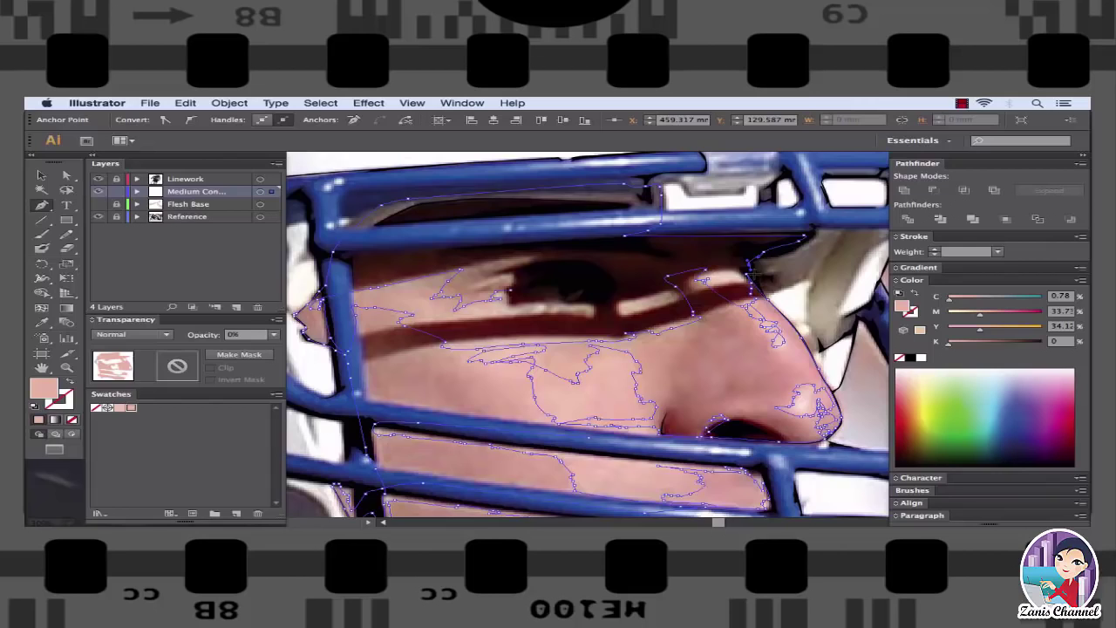
click(715, 275)
- Trace the upper eyelid shadow to the lid's outer edge and past the cheek edge
key(super+equal)
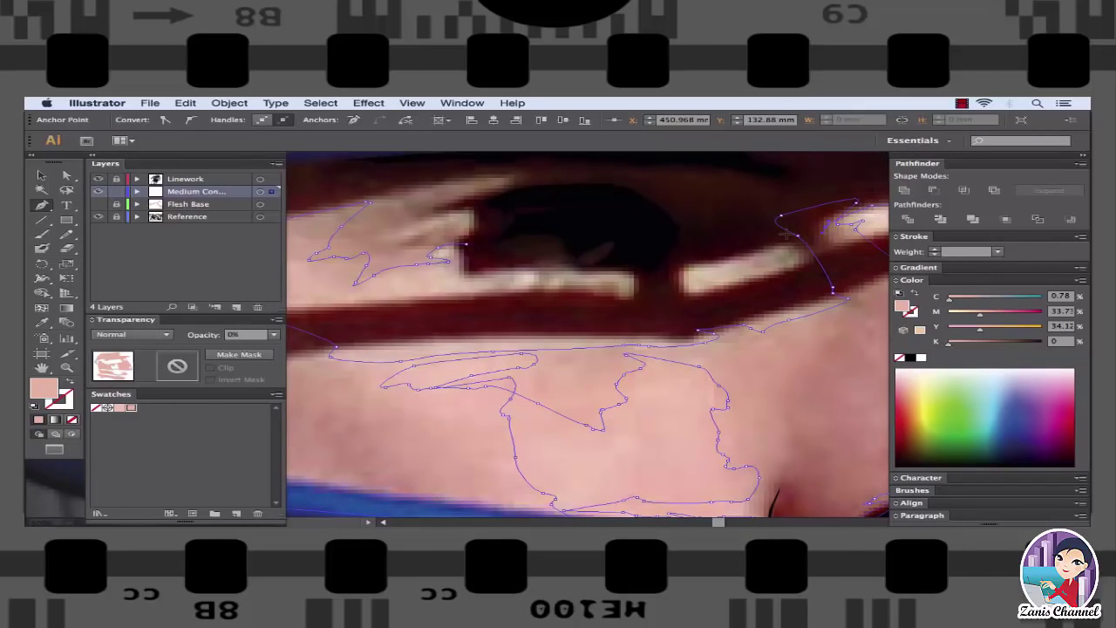
click(766, 249)
click(669, 290)
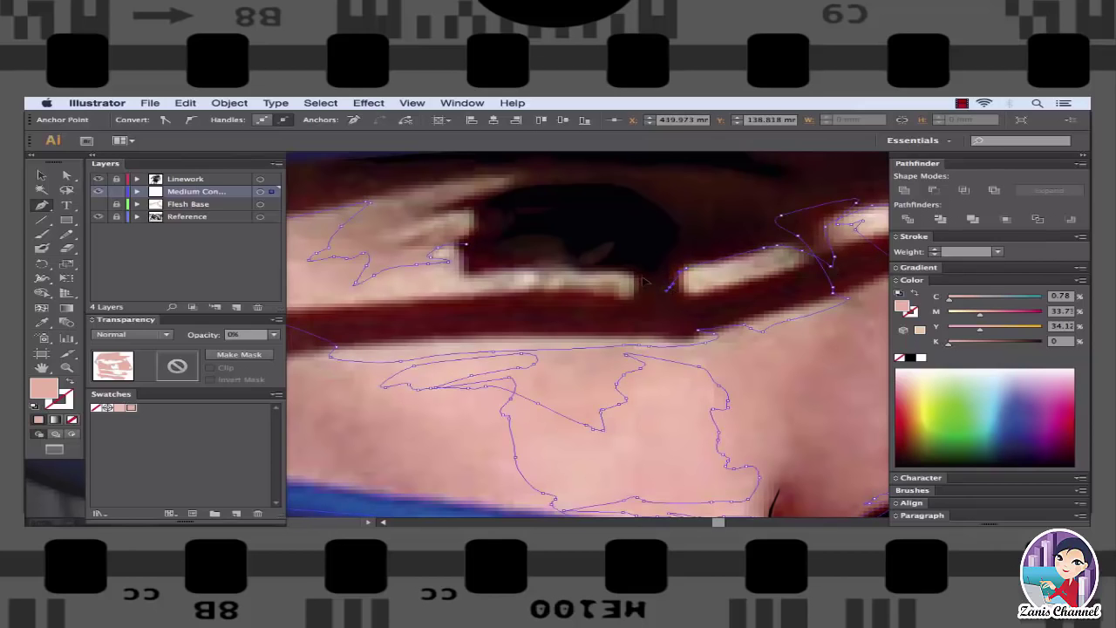
click(548, 287)
click(685, 258)
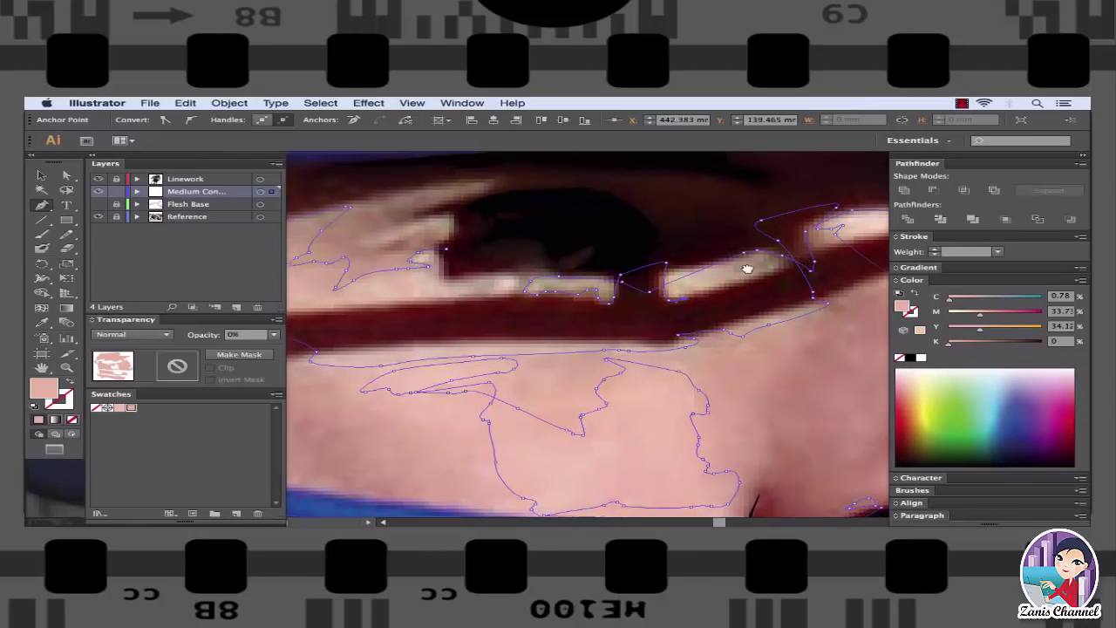
drag(689, 299, 582, 320)
drag(680, 286, 731, 280)
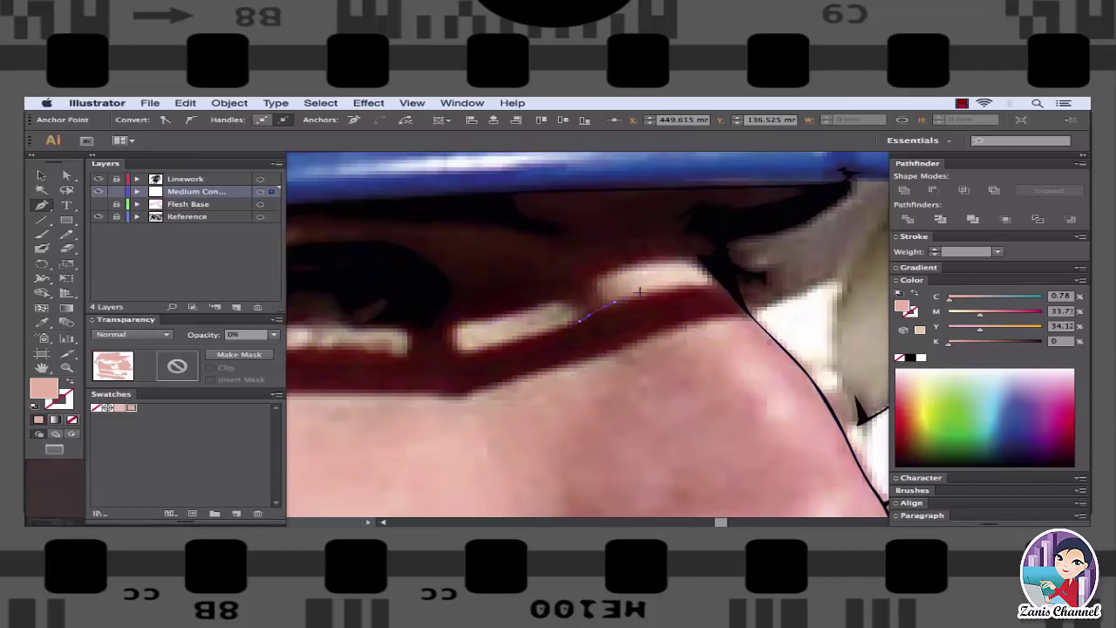
click(731, 281)
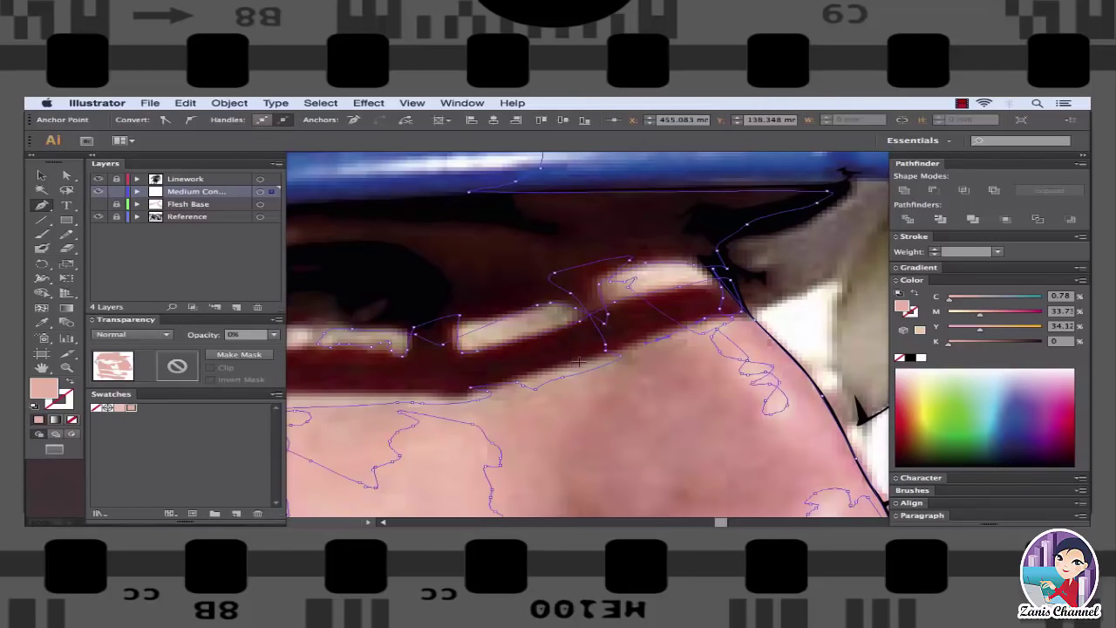
- Close a shape at the eyelid's inner corner, compare with the photo, and select all shadow shapes
drag(480, 372, 668, 323)
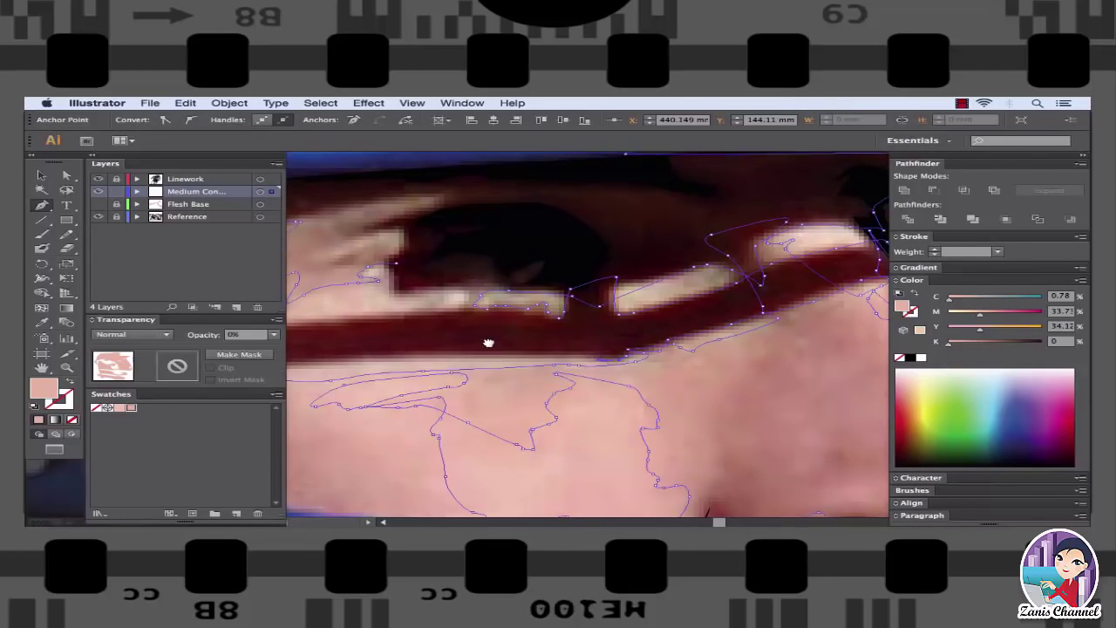
scroll(497, 341, left, 5)
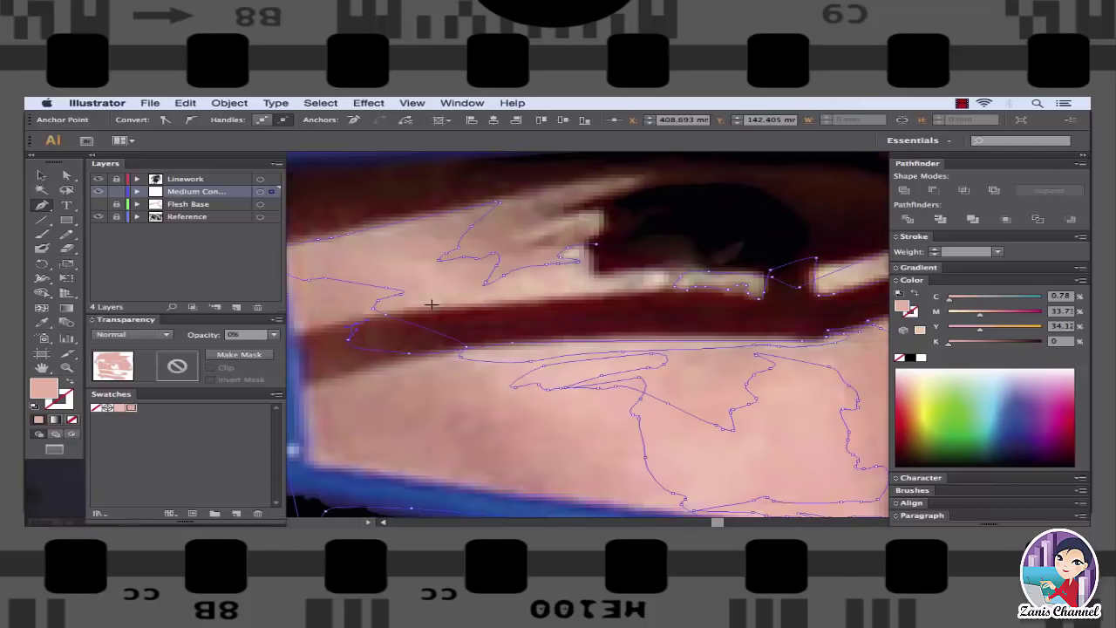
click(478, 304)
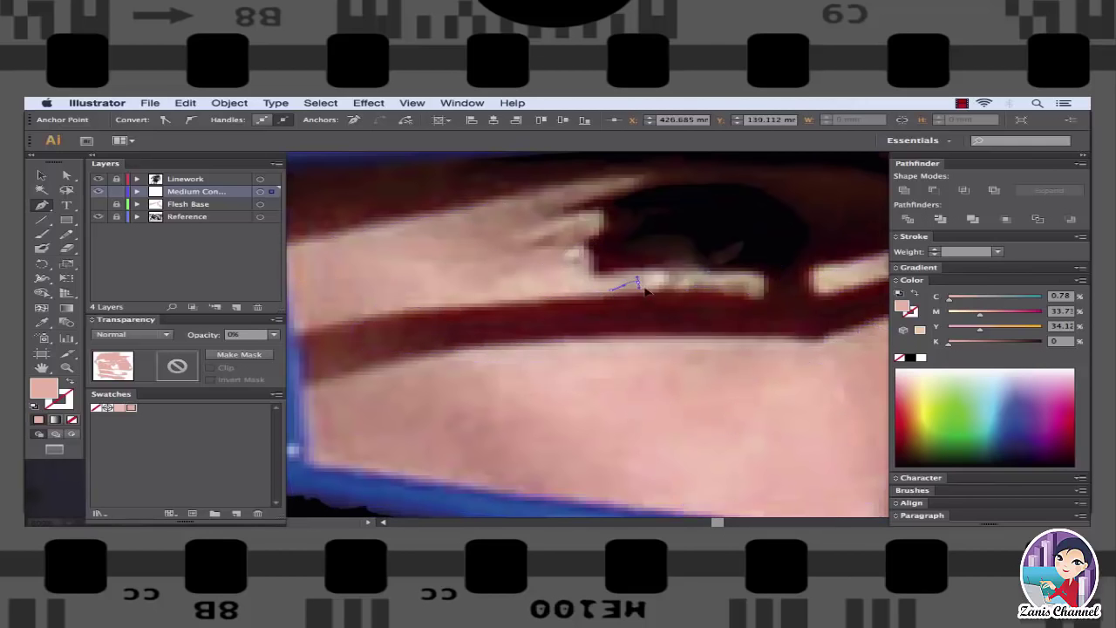
click(646, 277)
click(600, 272)
click(595, 258)
click(578, 242)
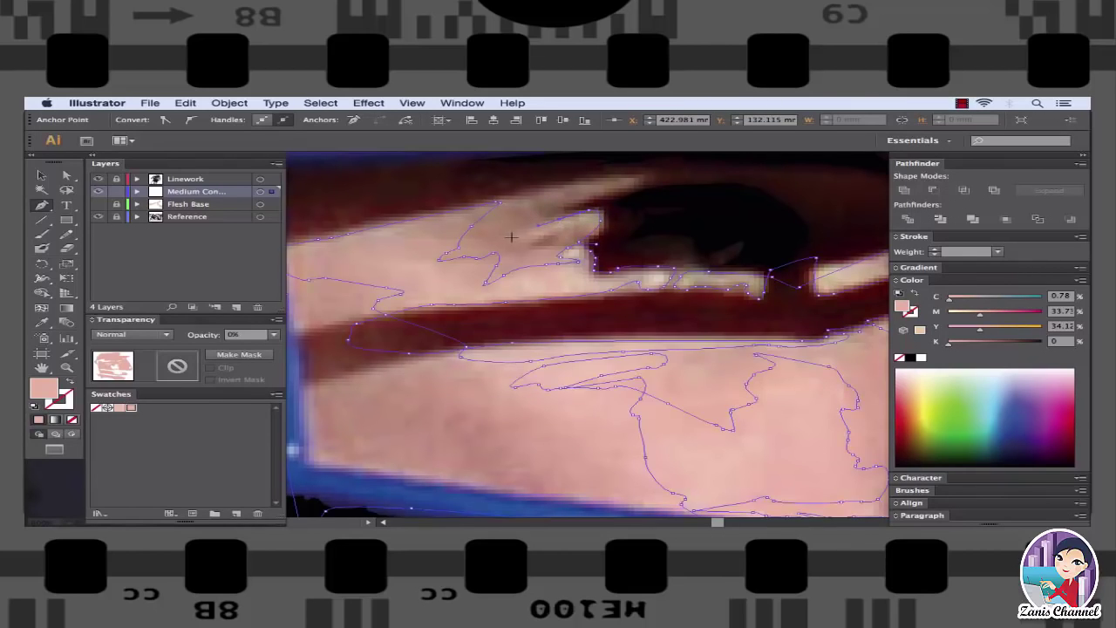
key(ctrl+h)
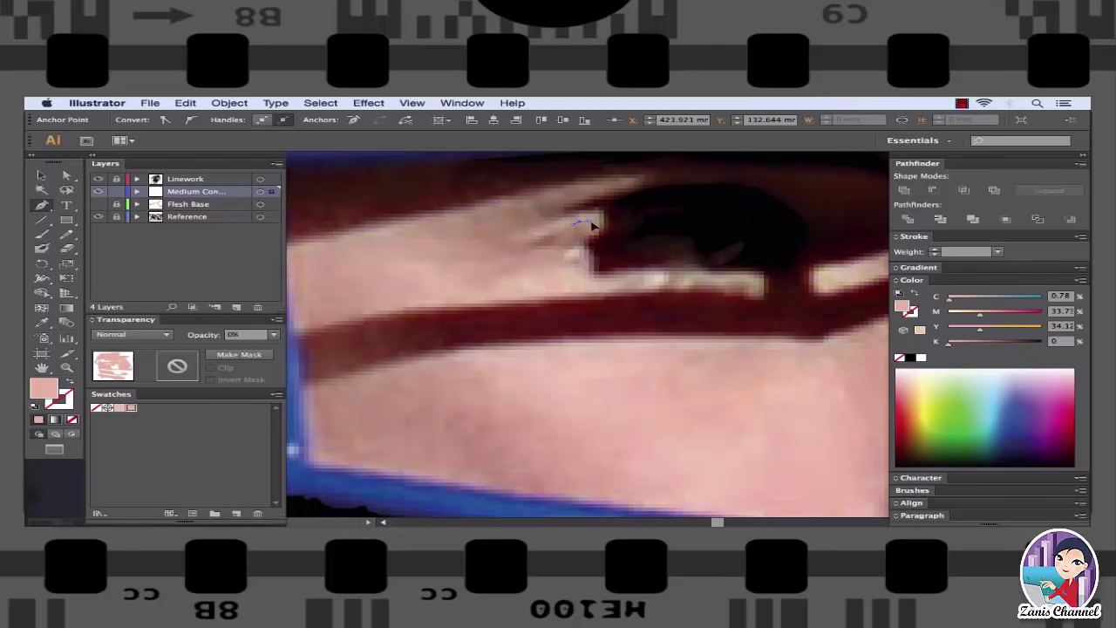
key(ctrl+h)
key(ctrl+h)
key(ctrl+h)
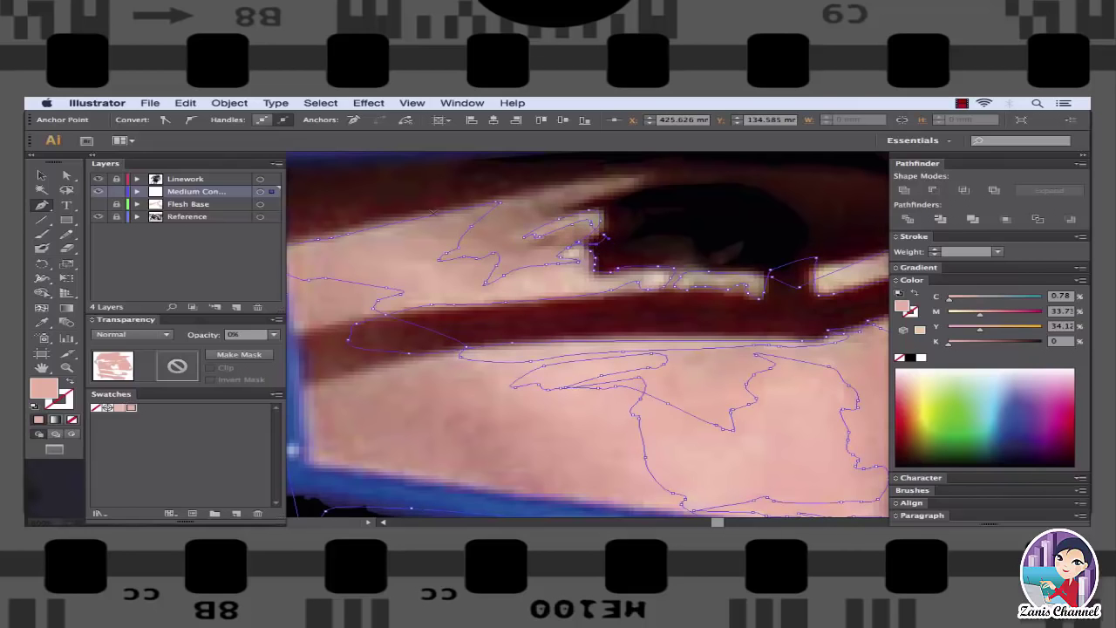
click(272, 192)
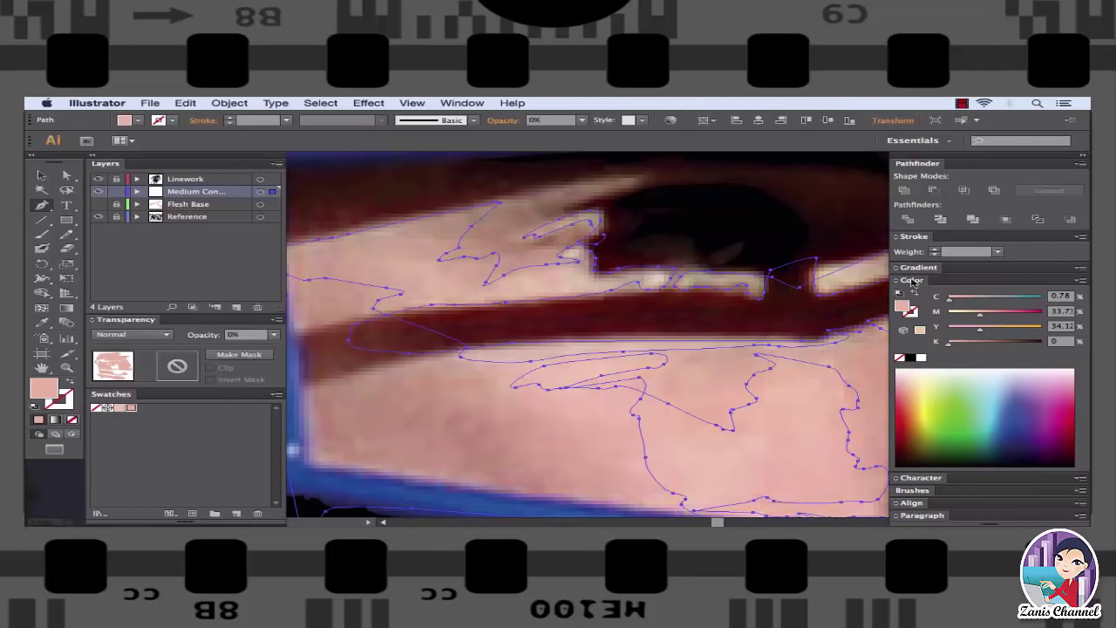
- Set the Medium Contour shapes to 100% opacity and turn on the Flesh Base layer
click(274, 334)
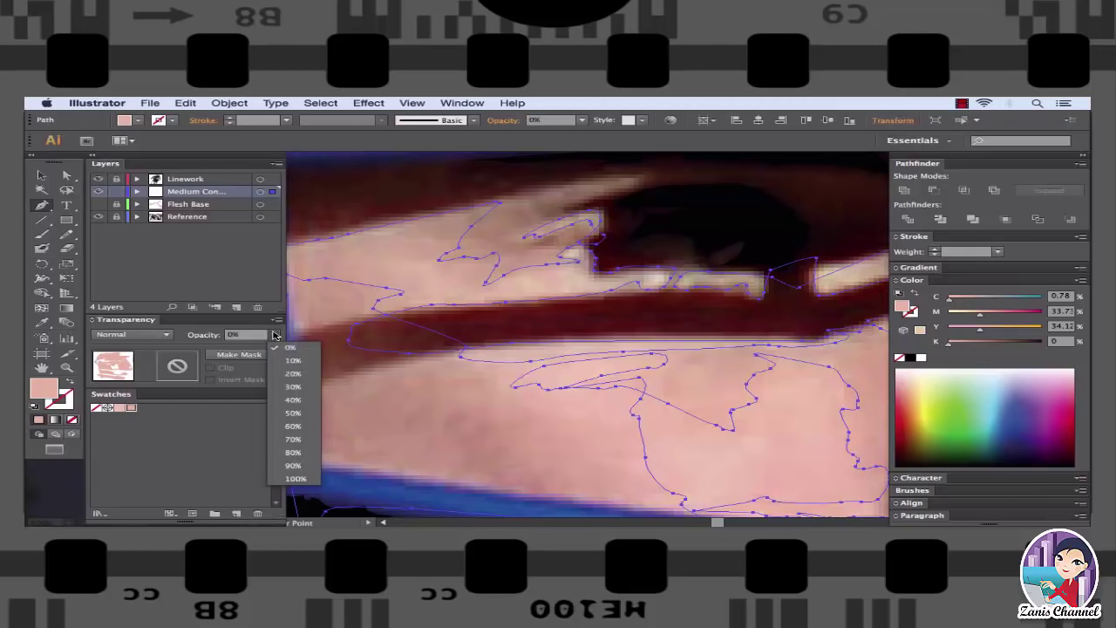
click(279, 477)
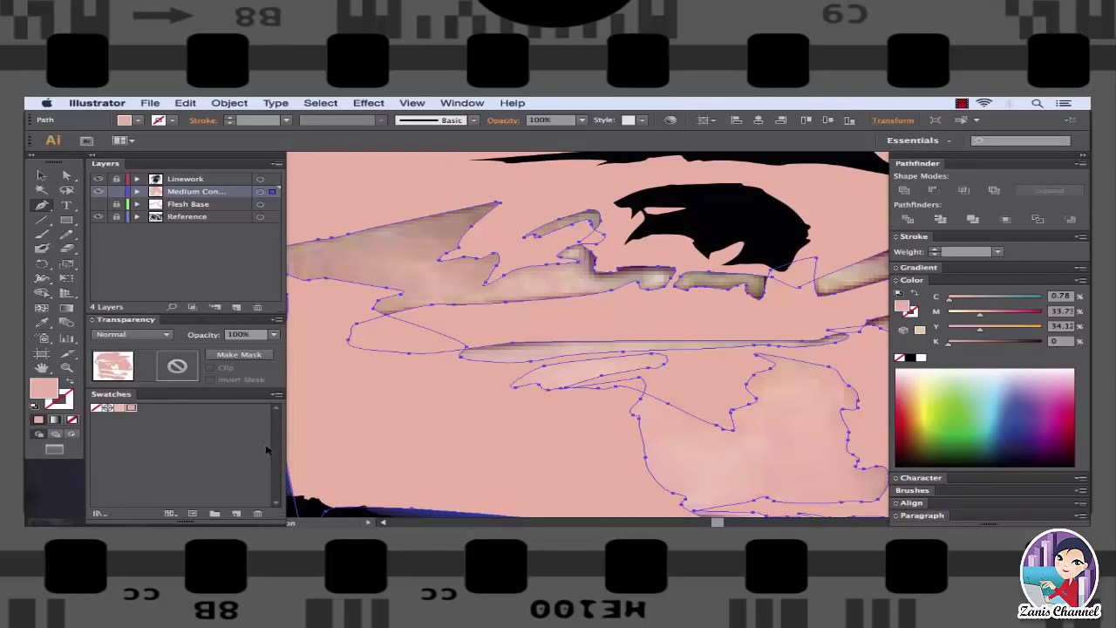
click(97, 204)
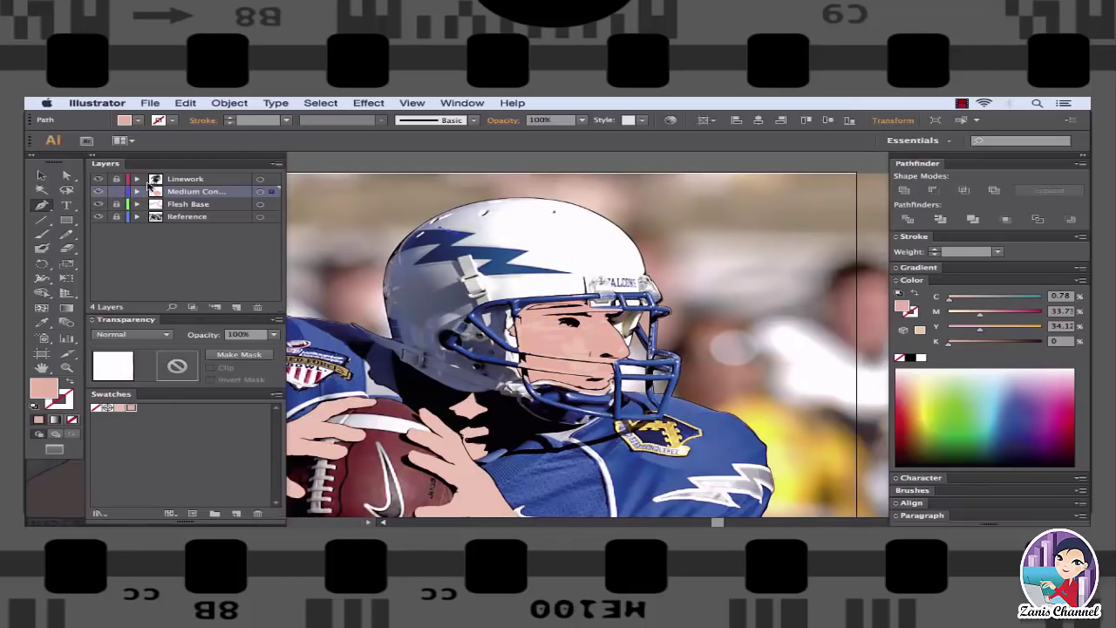
- Hide the Reference layer, deselect everything, and pan around the finished face artwork
click(98, 216)
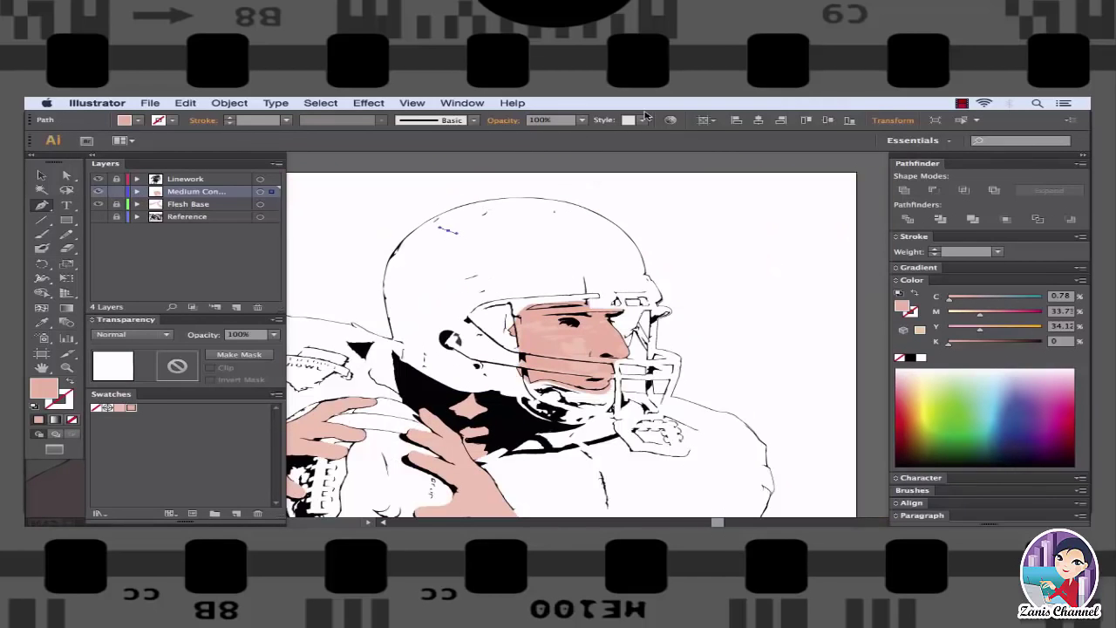
key(super+minus)
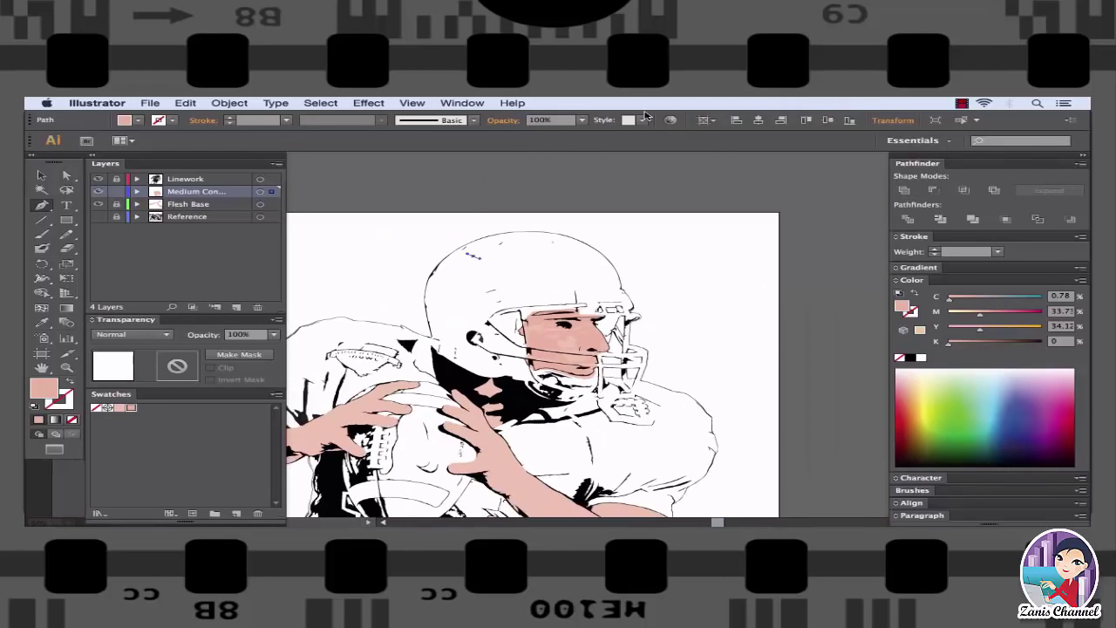
key(super+shift+a)
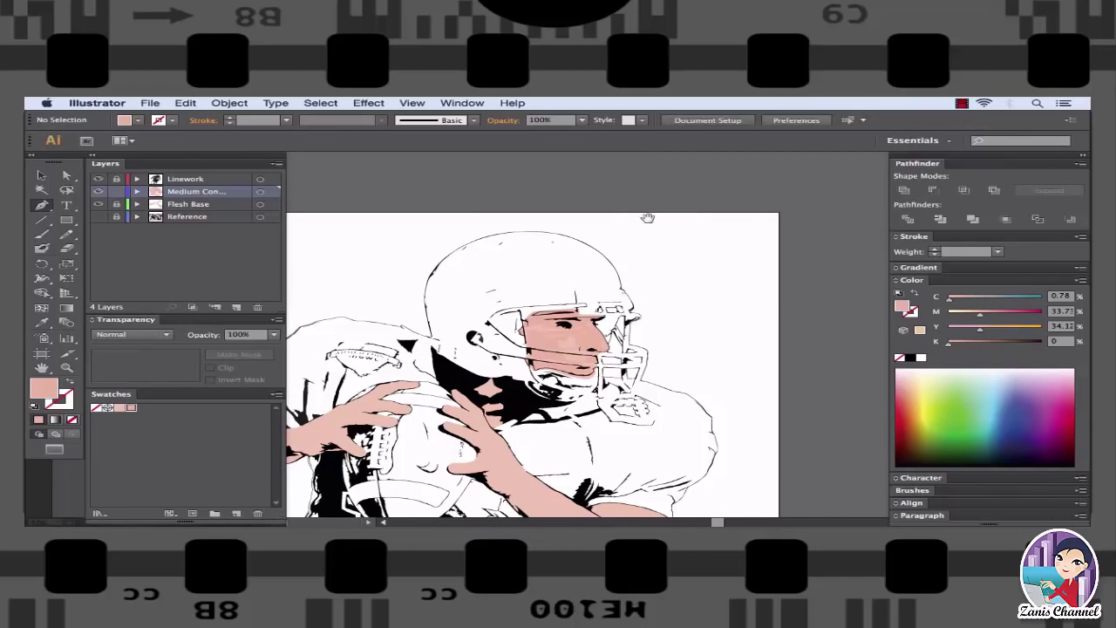
key(super+plus)
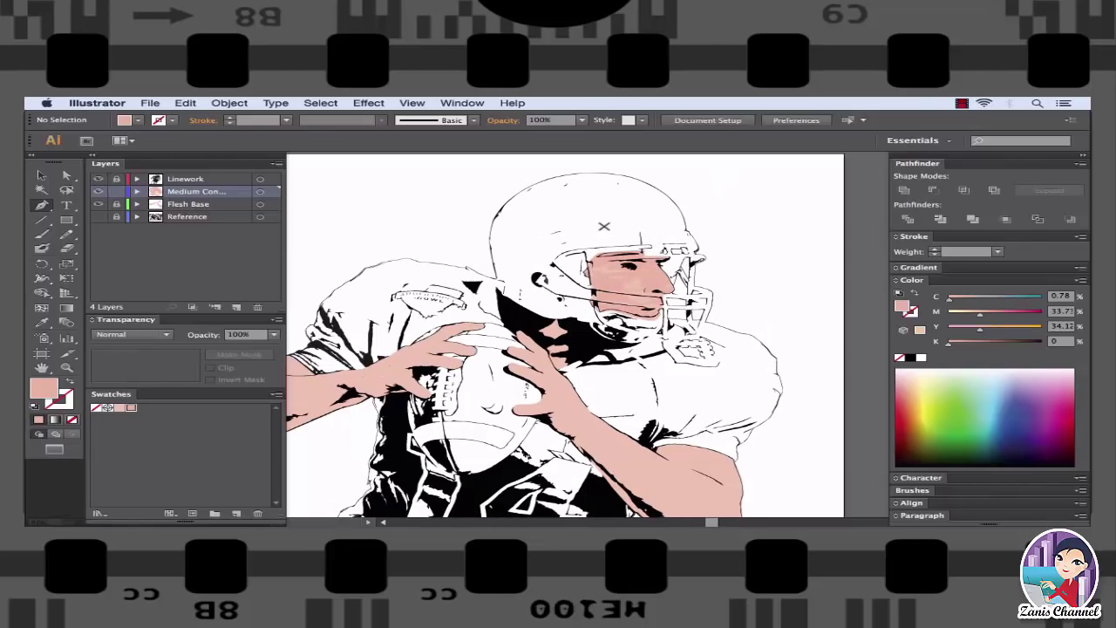
scroll(514, 258, left, 3)
scroll(515, 258, down, 2)
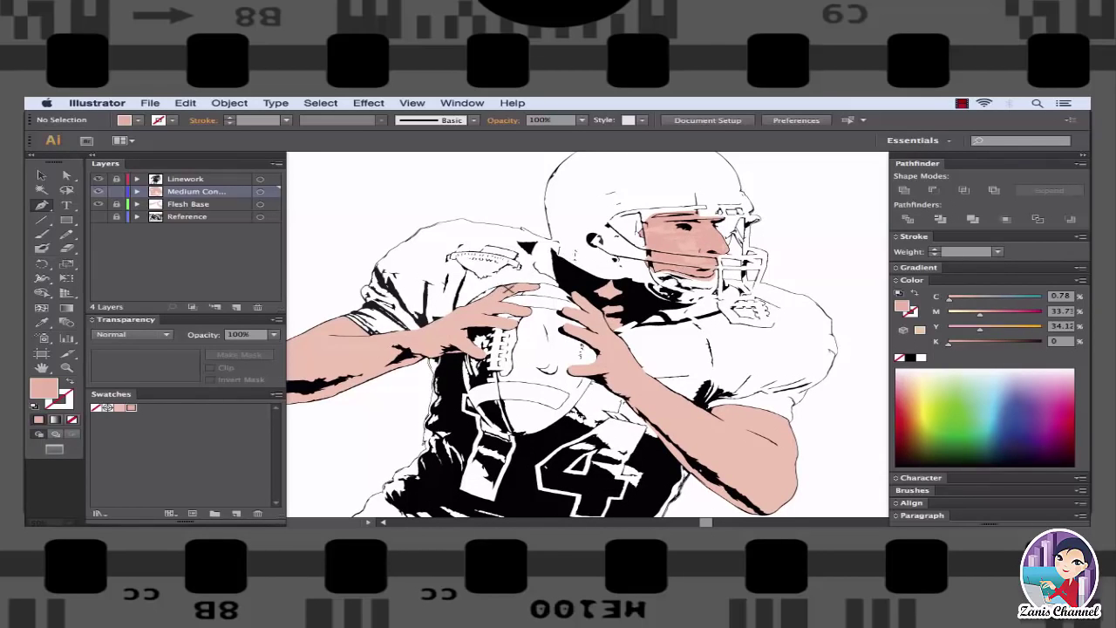
scroll(506, 289, left, 2)
scroll(506, 289, down, 1)
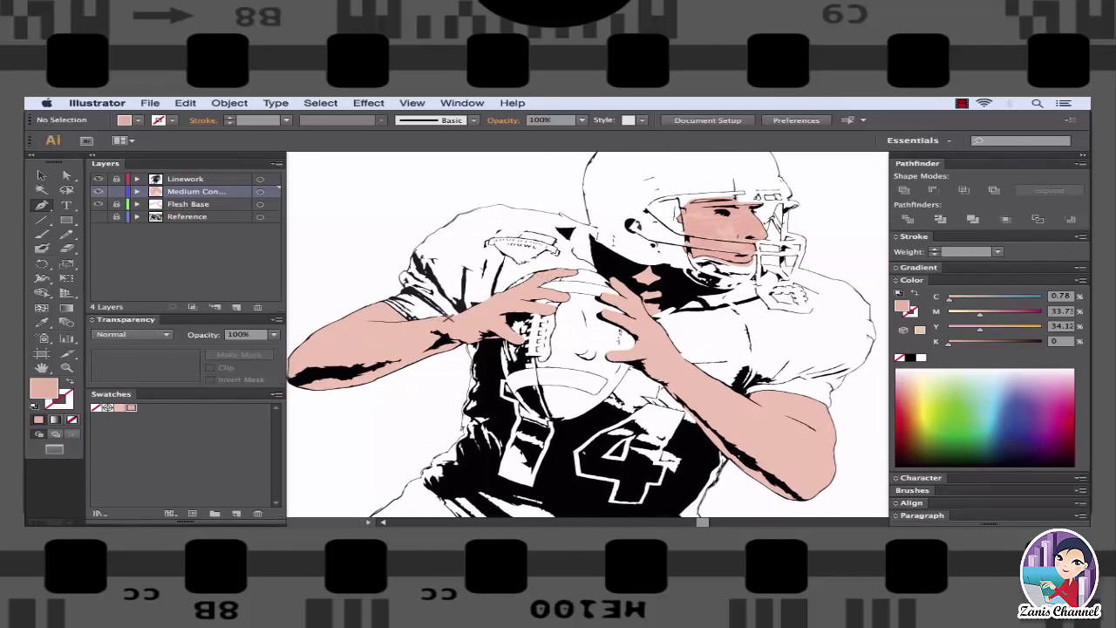